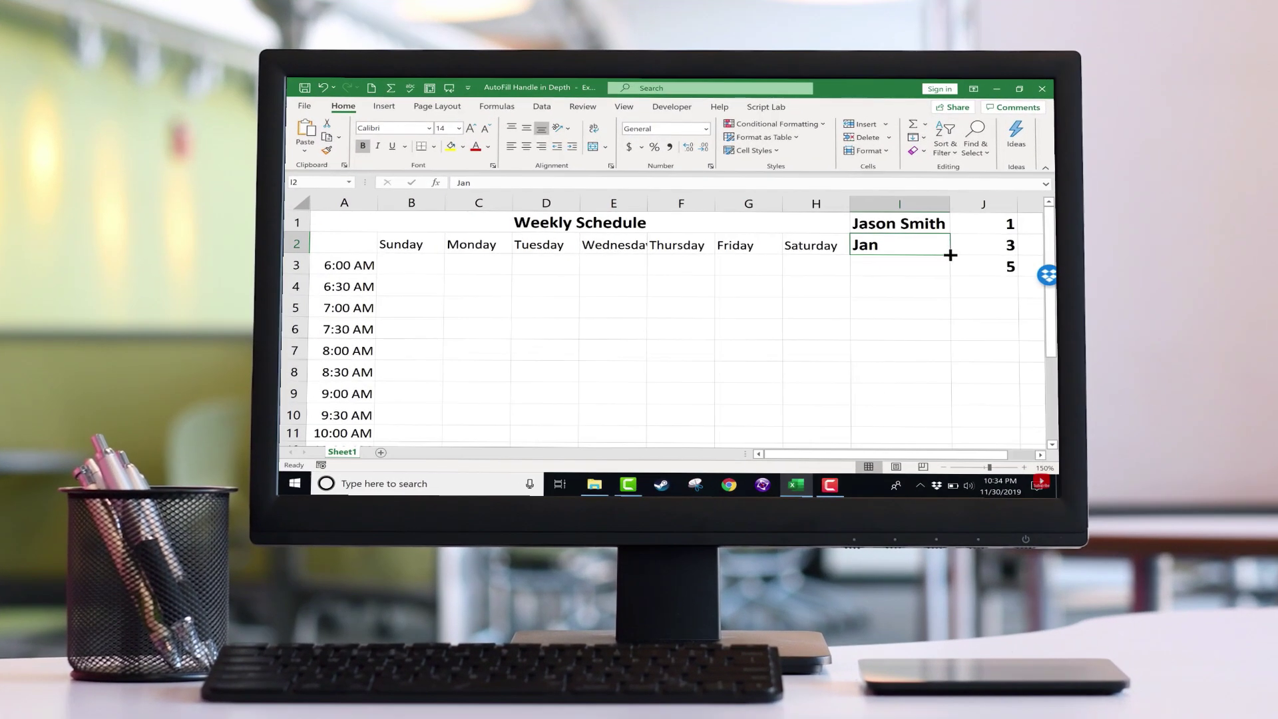
Type Monday in E2 and fill repeating weekdays down column E to row 107
drag(950, 254, 928, 399)
scroll(928, 363, up, 2)
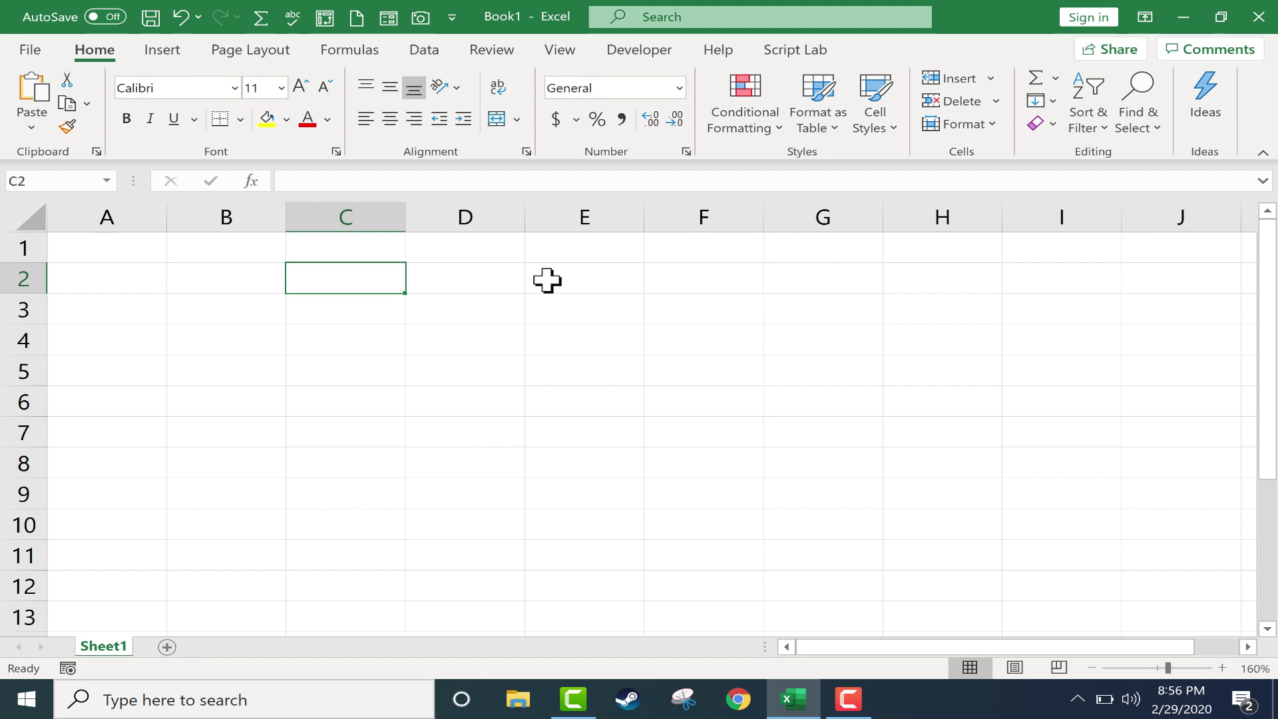
click(547, 281)
text(Monday)
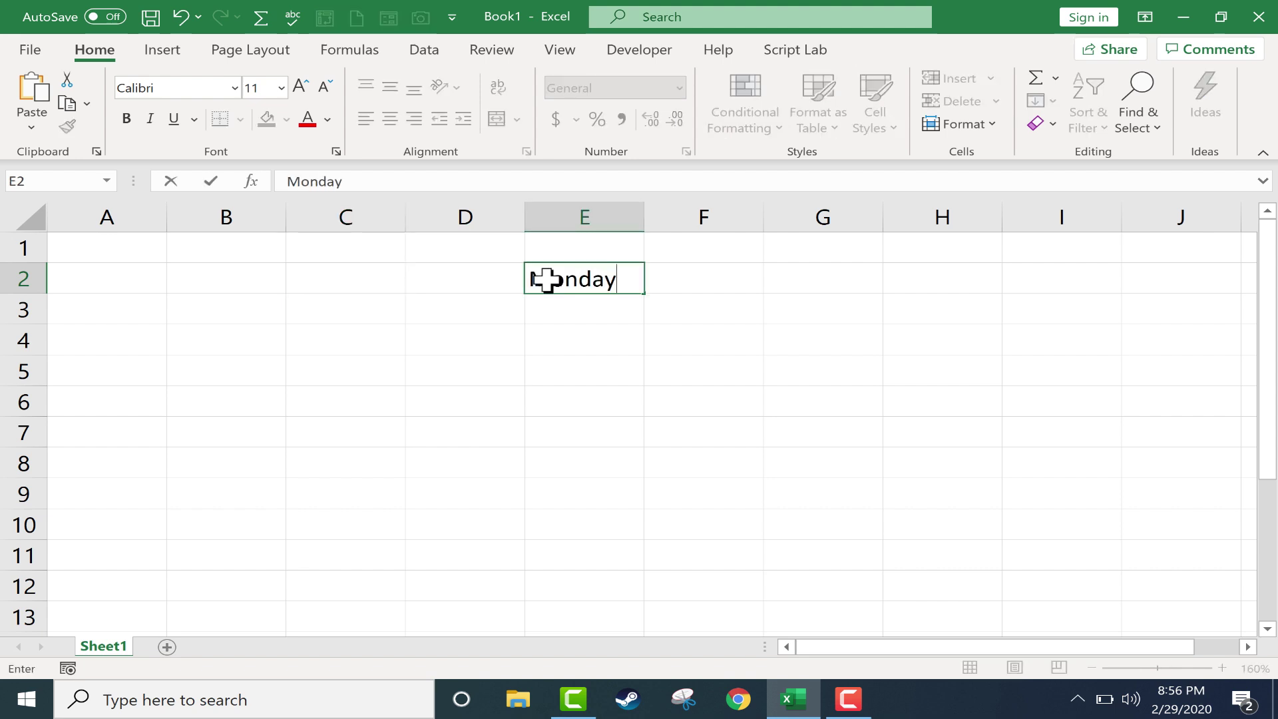
key(Return)
click(633, 280)
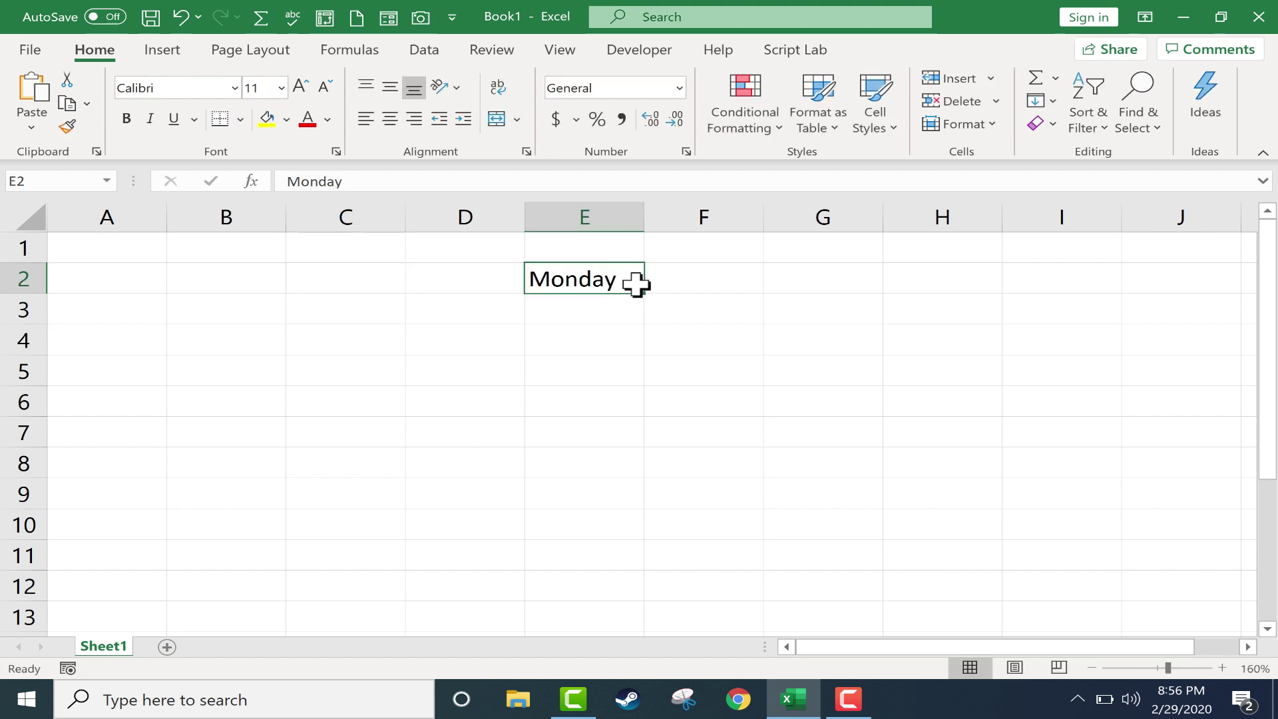
drag(648, 292, 639, 590)
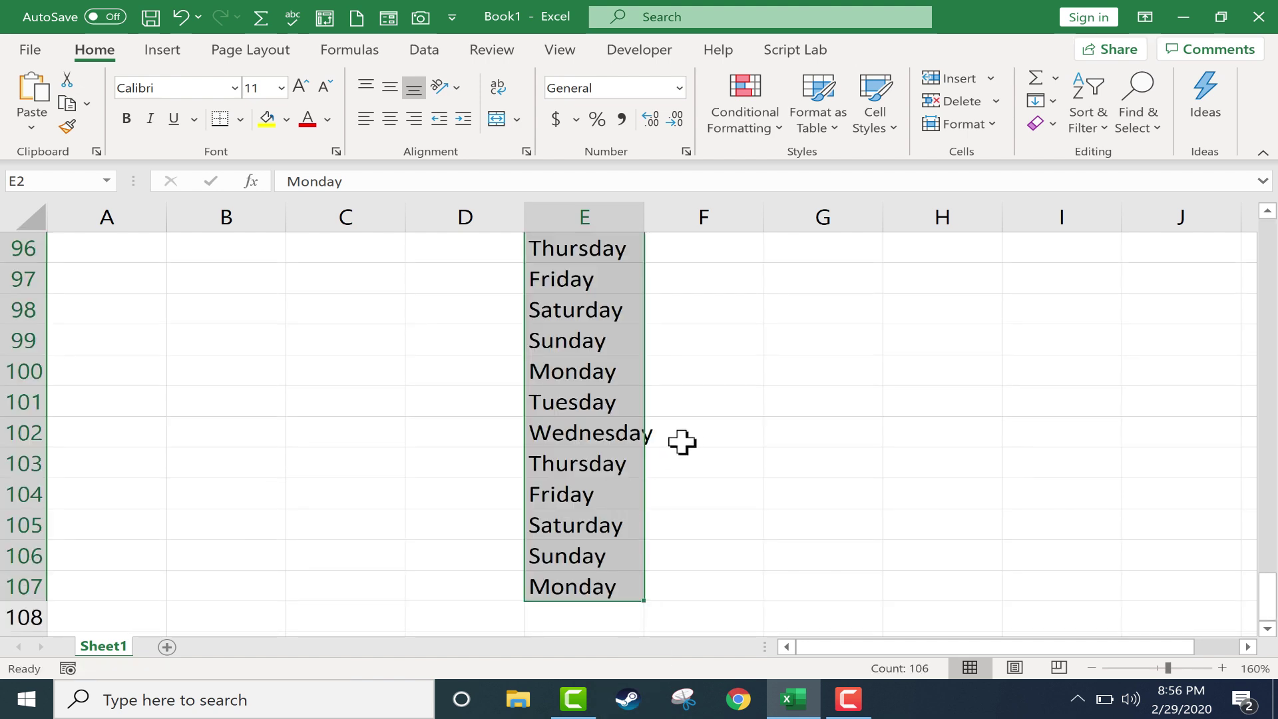
Fill repeating month abbreviations down column F starting from Jan in F2
scroll(758, 316, up, 20)
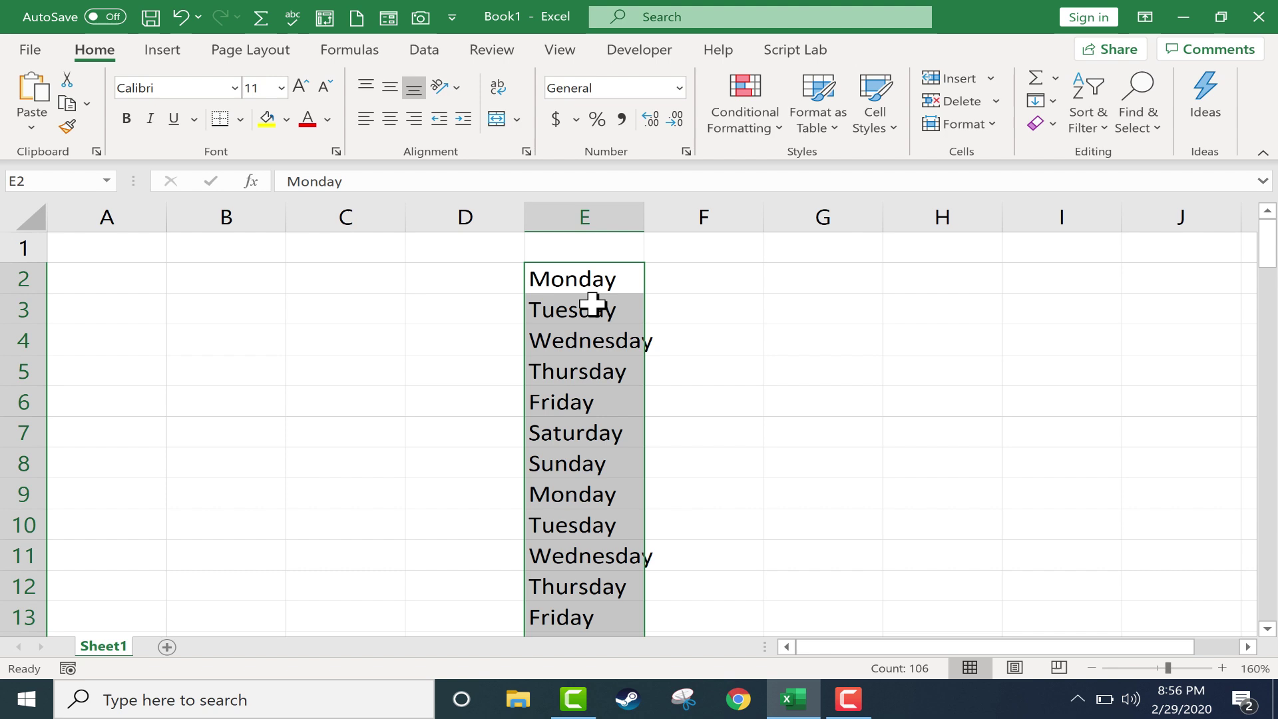
scroll(592, 305, down, 2)
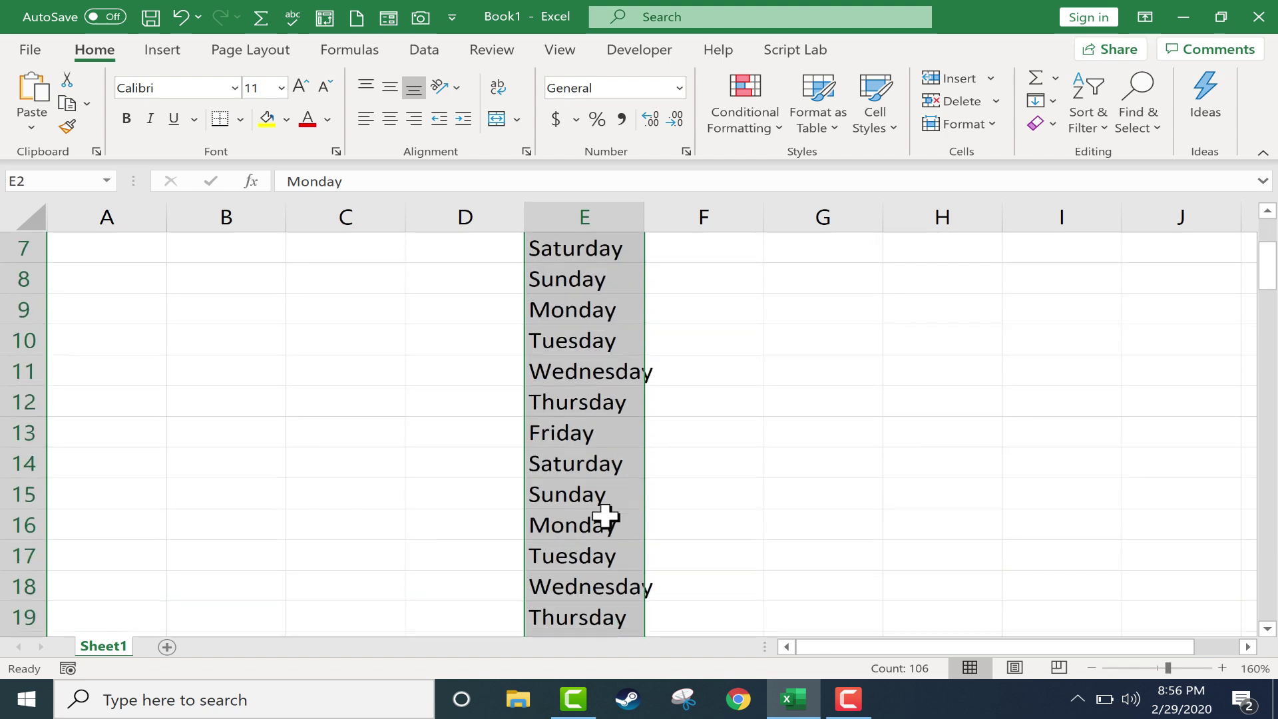
scroll(598, 421, up, 2)
click(666, 432)
click(731, 286)
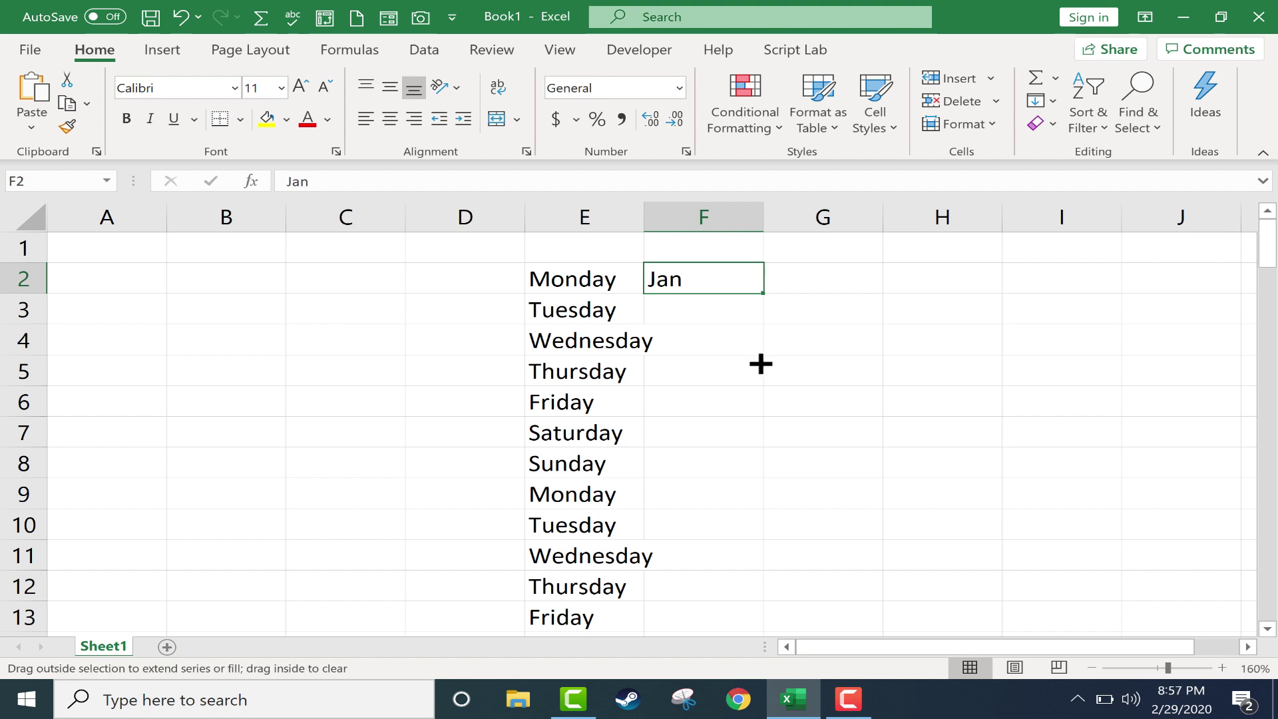
drag(762, 362, 773, 431)
scroll(568, 338, up, 5)
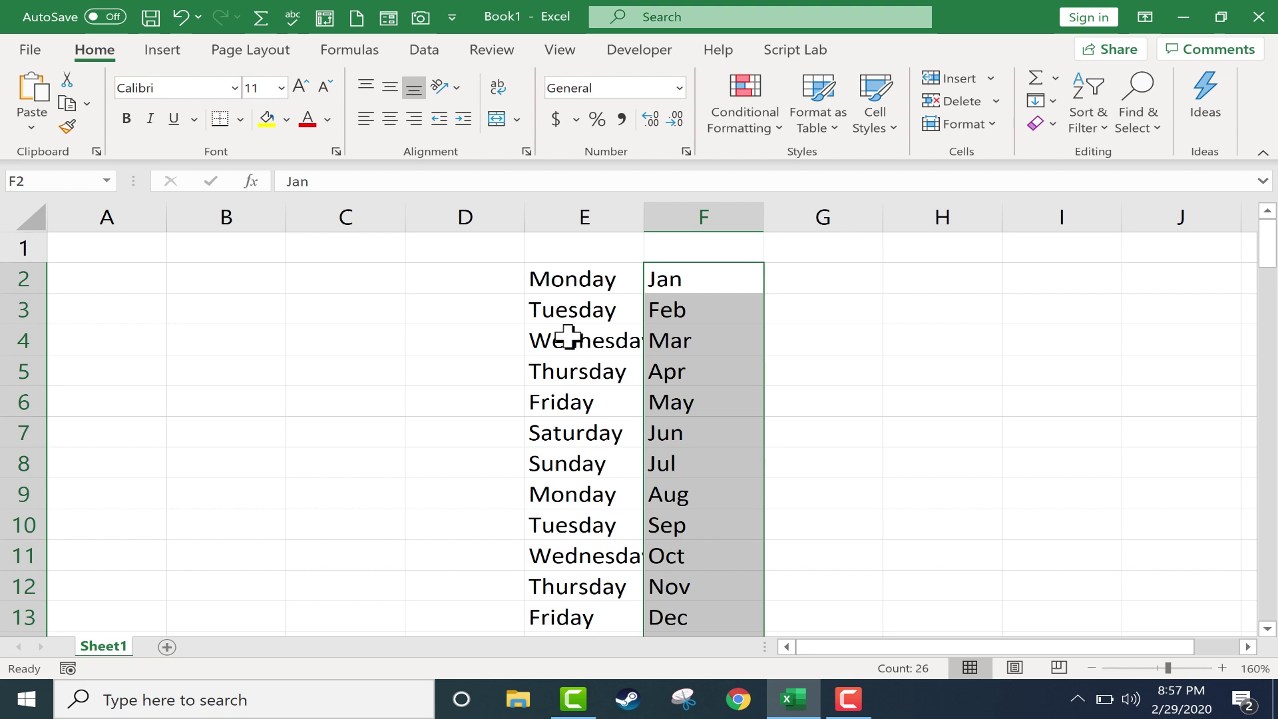
click(451, 256)
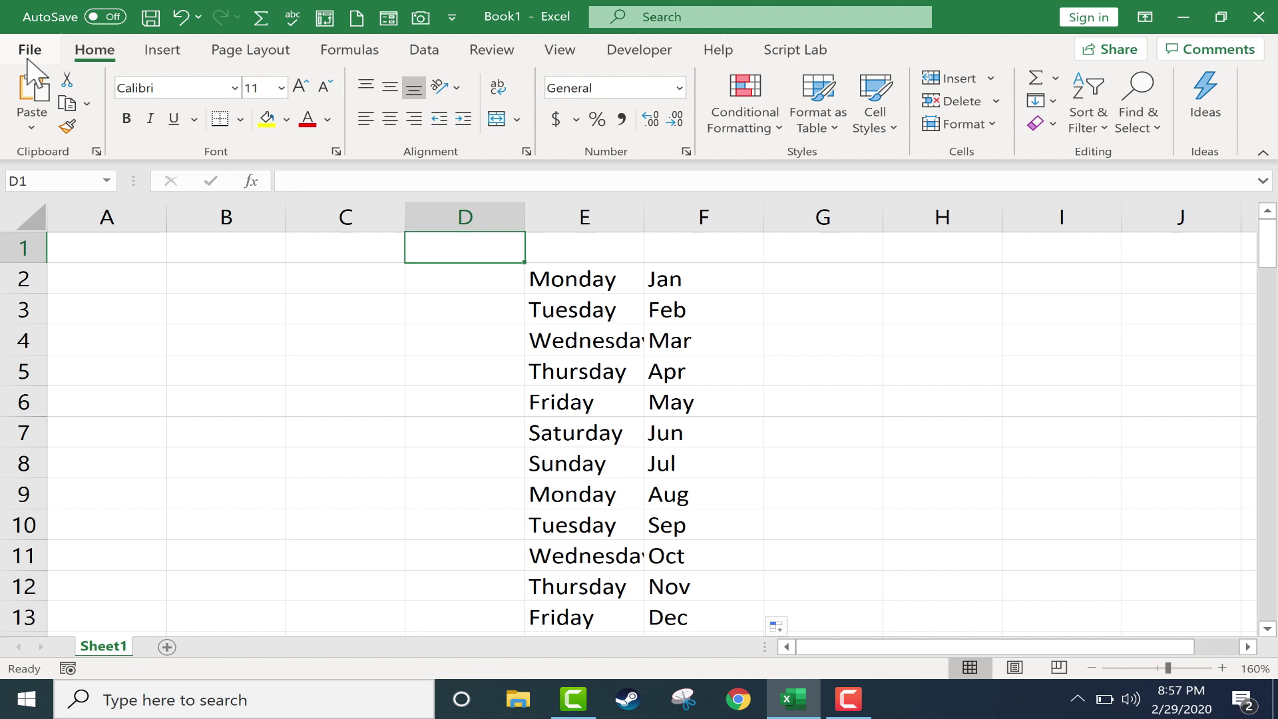
Go to File > Options > Advanced and launch Edit Custom Lists from the General section
click(27, 52)
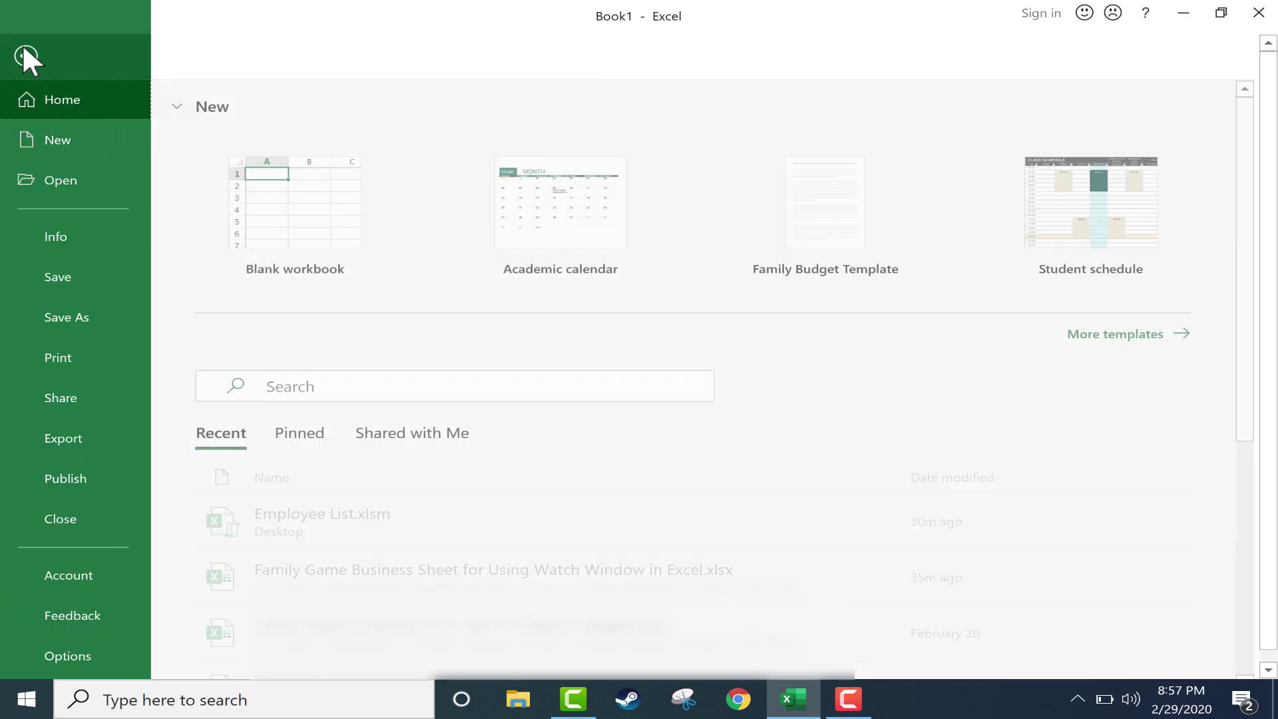
click(88, 657)
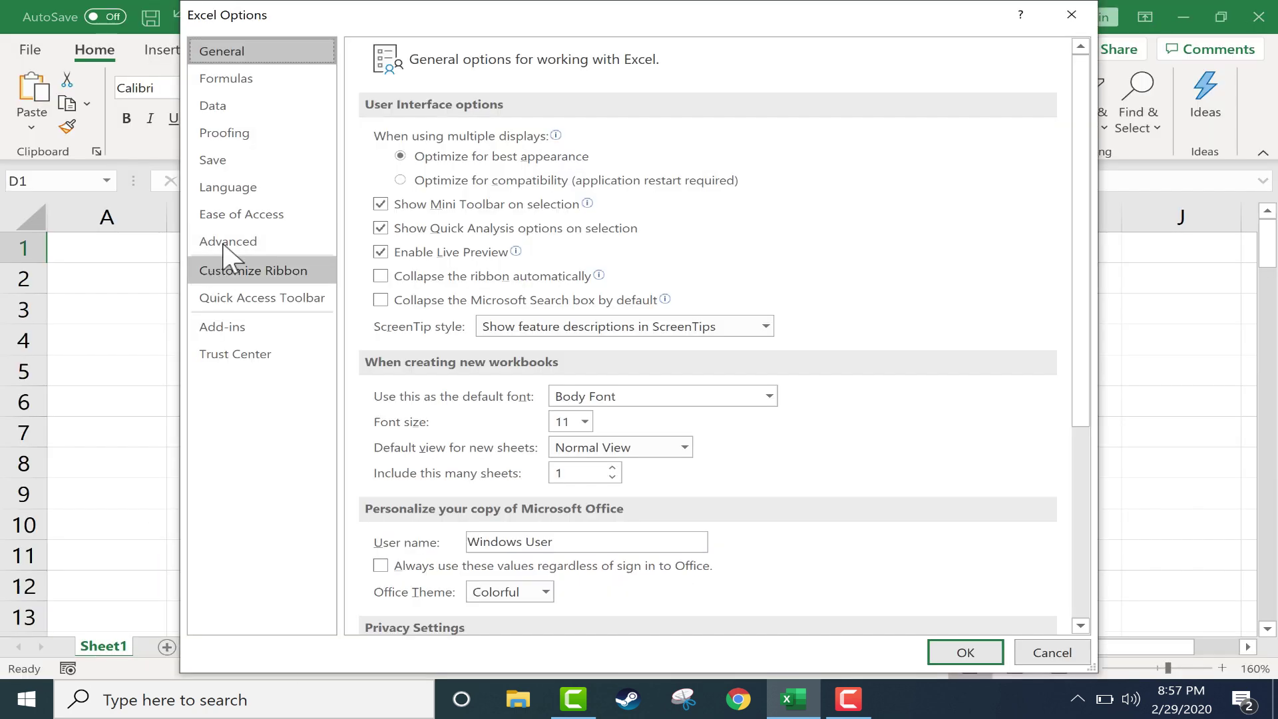
click(221, 243)
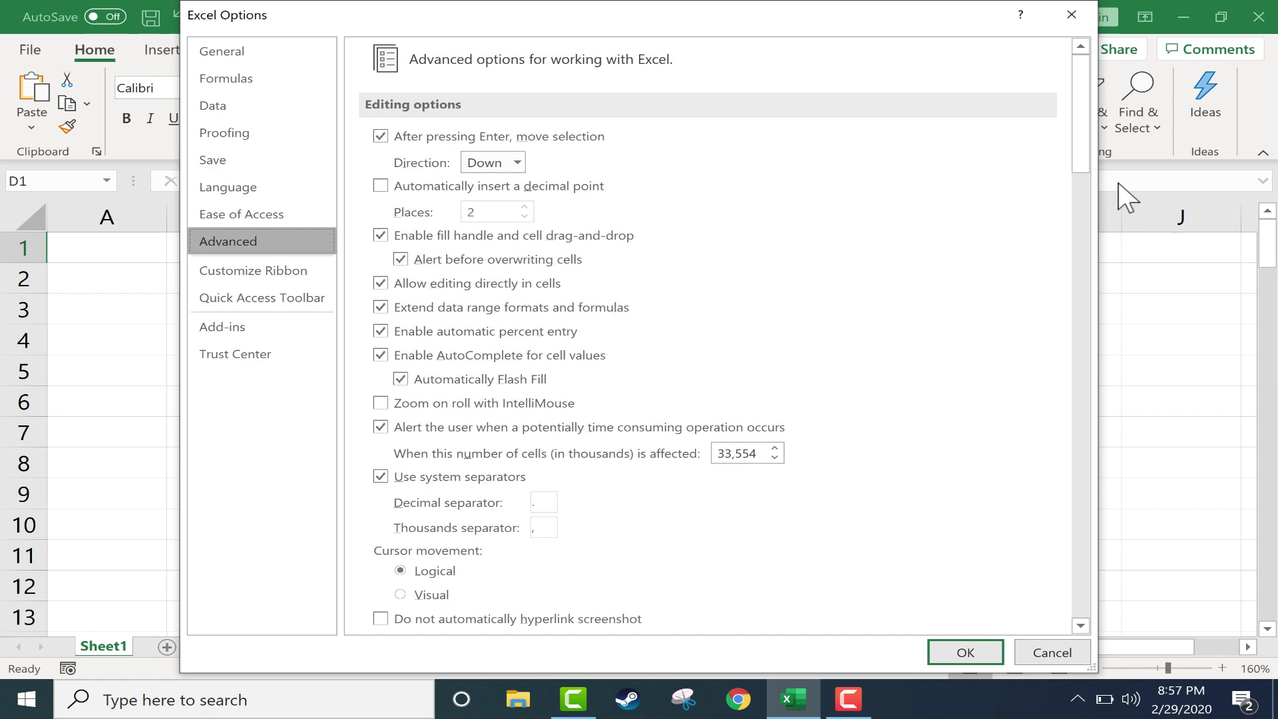
drag(1085, 149, 1109, 664)
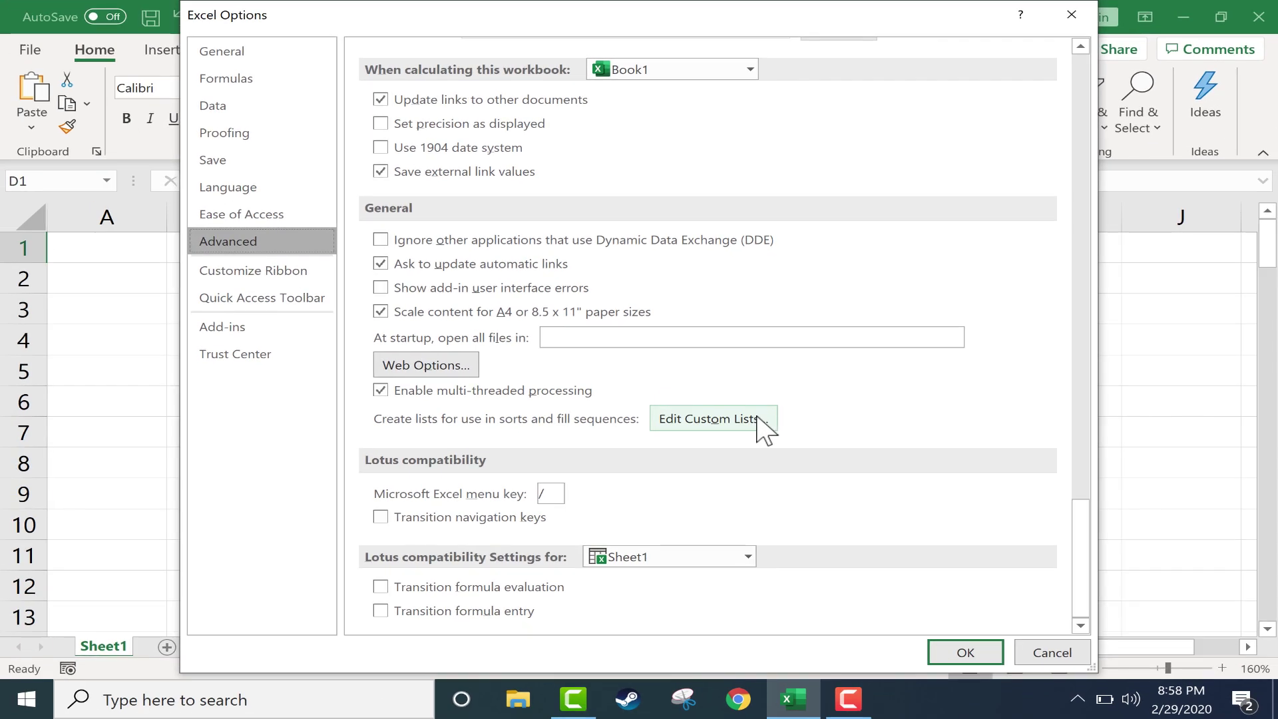
click(733, 409)
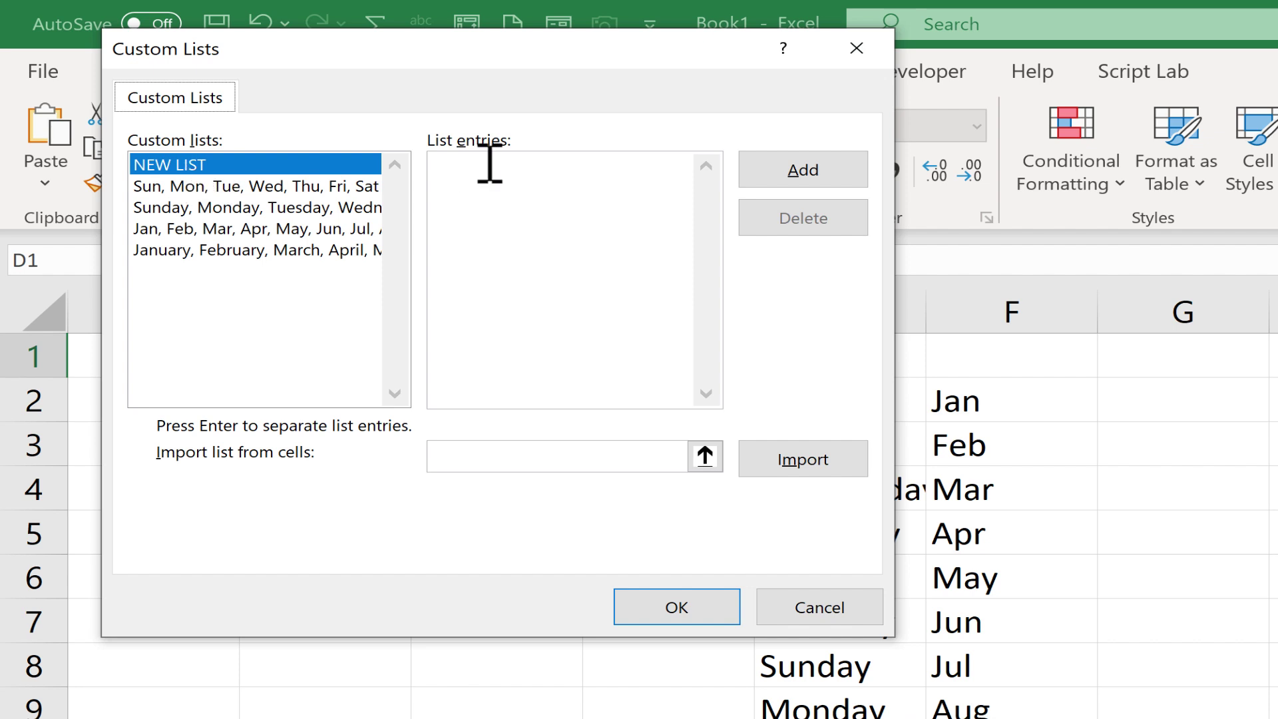
Save a custom list of Lunes, Martes, Miercoles, Jueves, Viernes, Sabado, Domingo
click(517, 167)
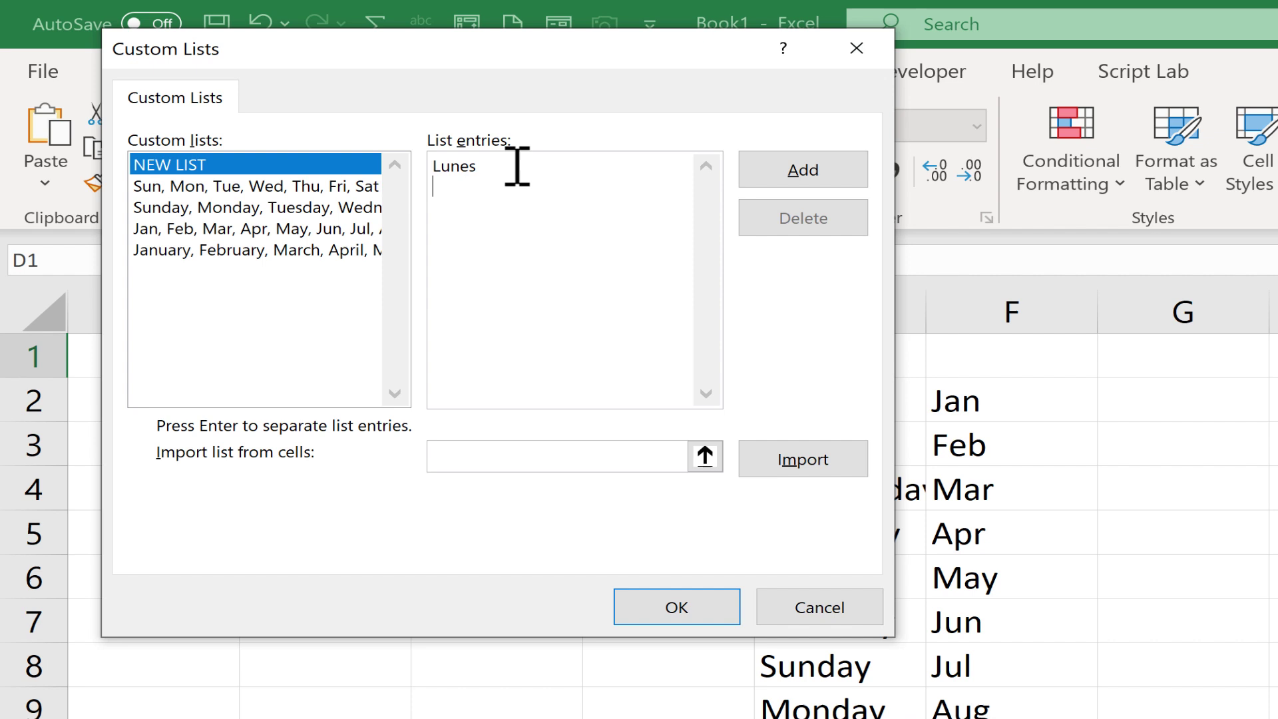
text(Lunes)
key(Return)
text(Martes)
key(Return)
text(Miercoles)
key(Return)
text(Jueves )
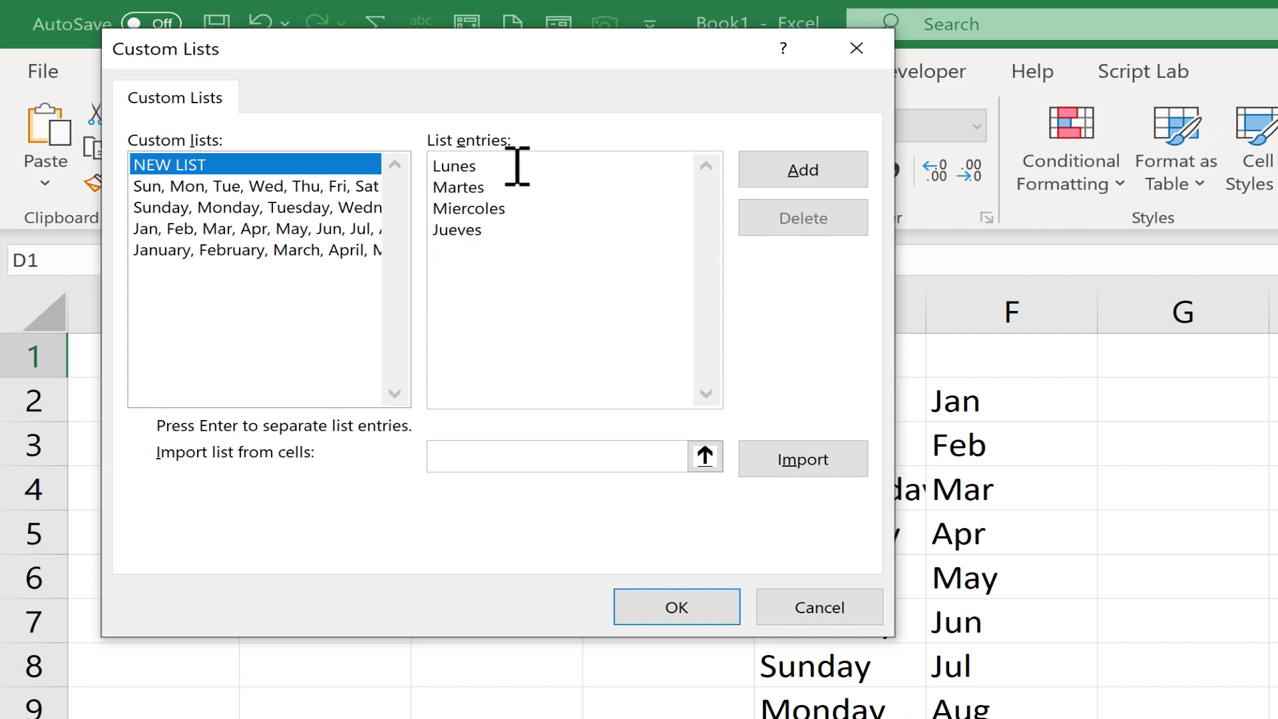
text(Viernes)
key(Return)
text(Sabado)
key(Return)
text(Domingo)
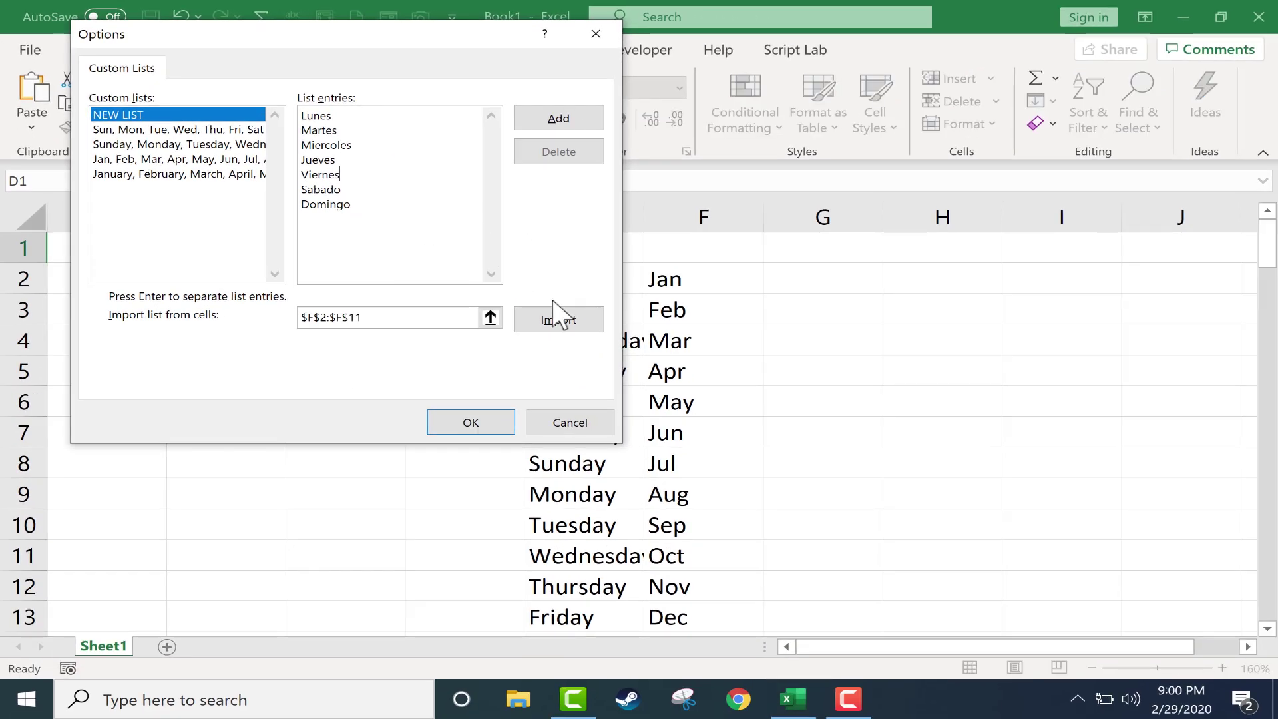
click(497, 428)
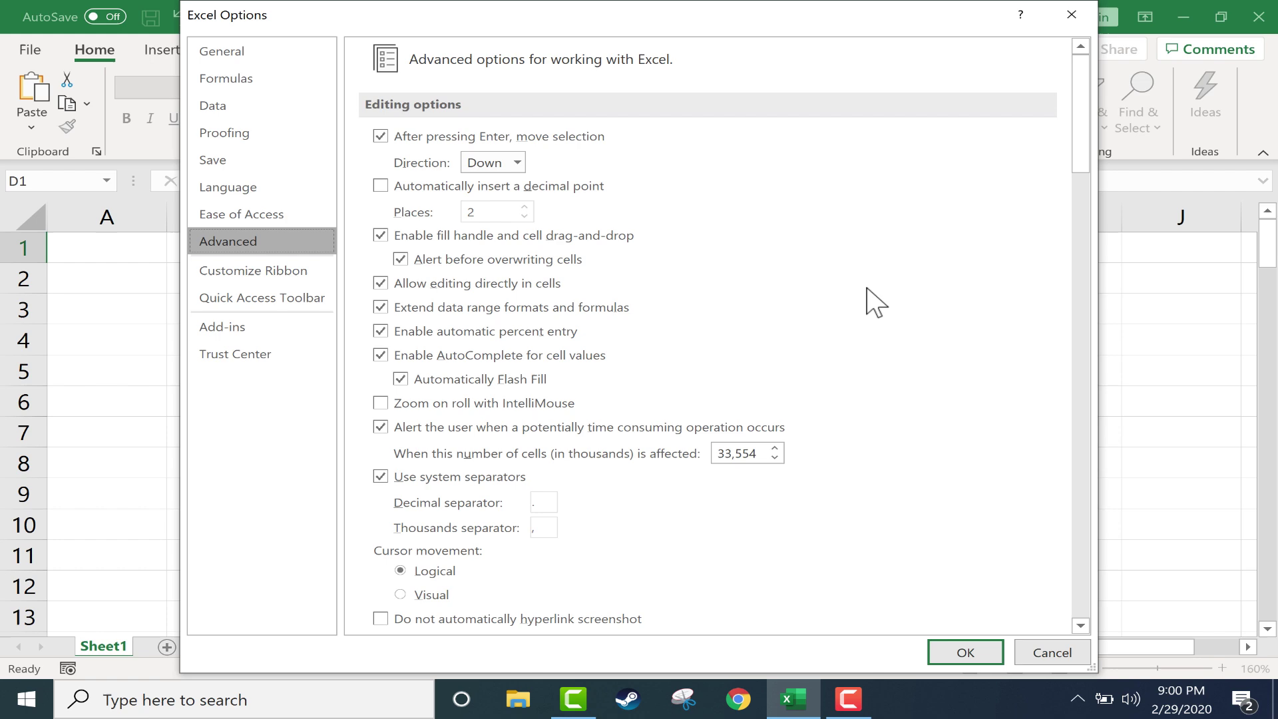
Close Excel Options, enter Lunes in G2, and autofill Spanish weekdays down column G
click(968, 653)
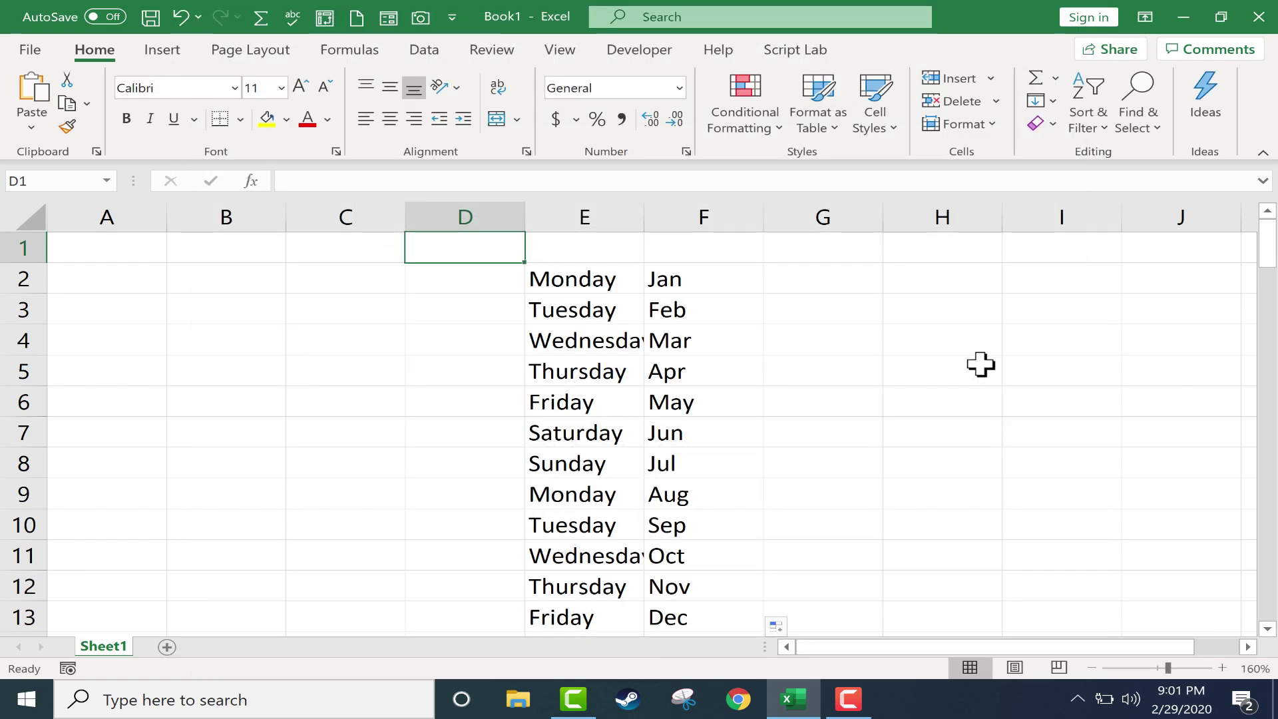
click(832, 279)
text(Lunes)
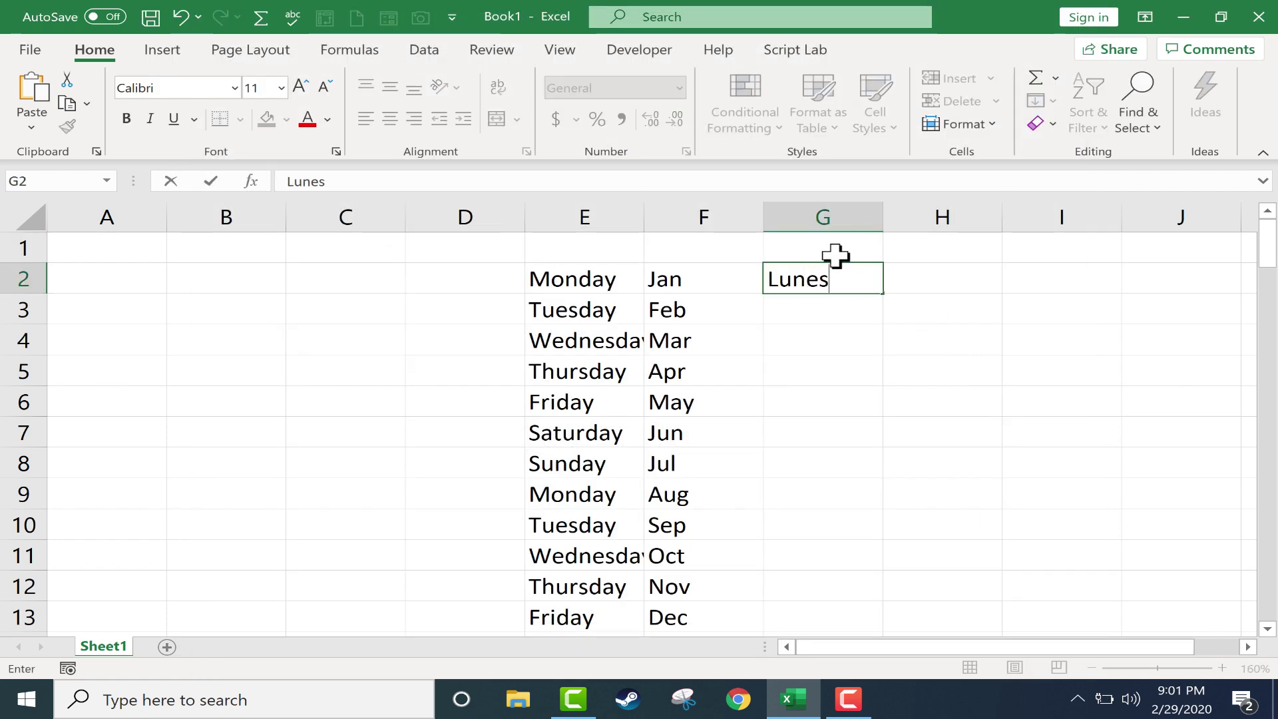
key(Return)
click(831, 277)
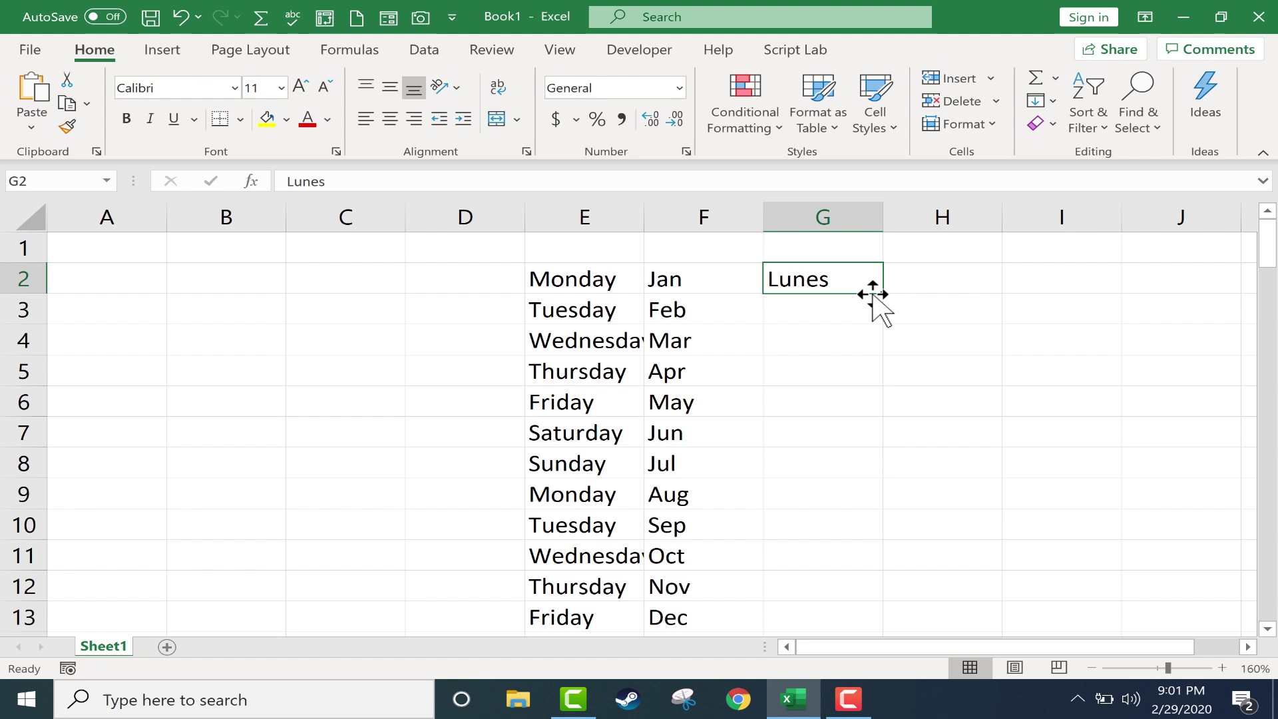
mouse_move(886, 295)
mouse_down()
mouse_move(887, 518)
mouse_move(886, 285)
mouse_up()
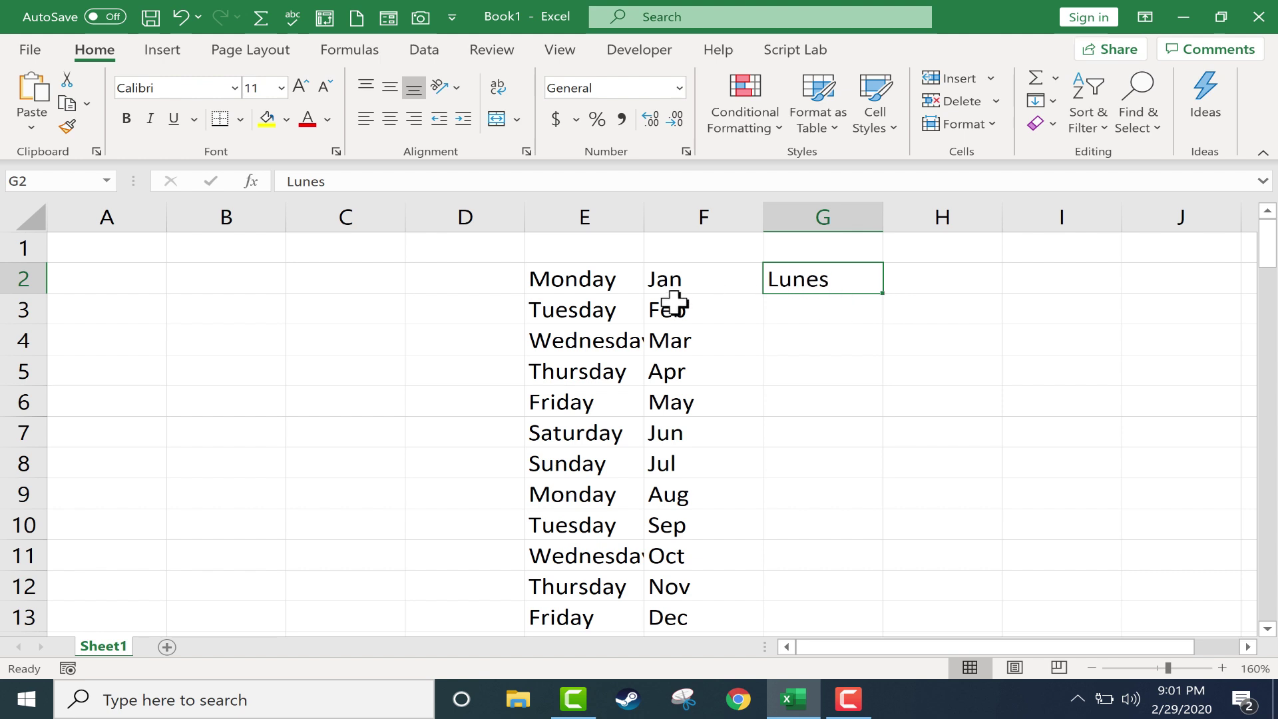
double_click(884, 295)
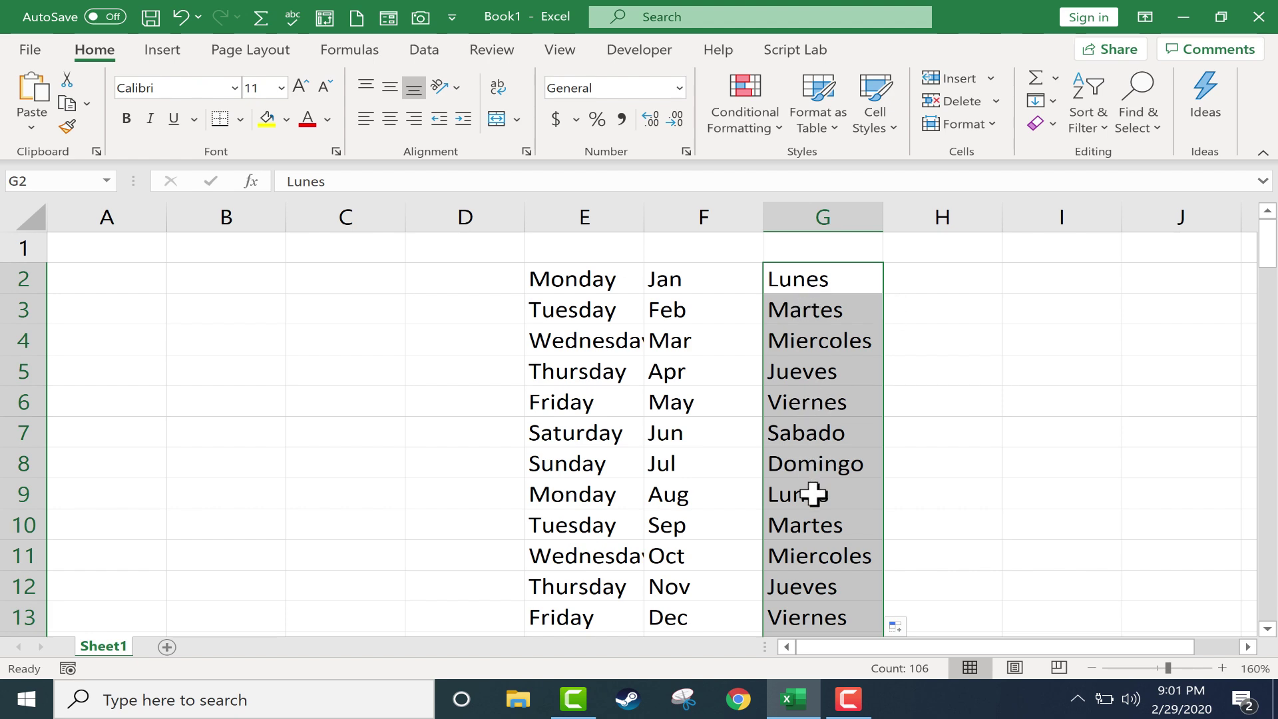
scroll(812, 499, down, 7)
scroll(807, 513, down, 6)
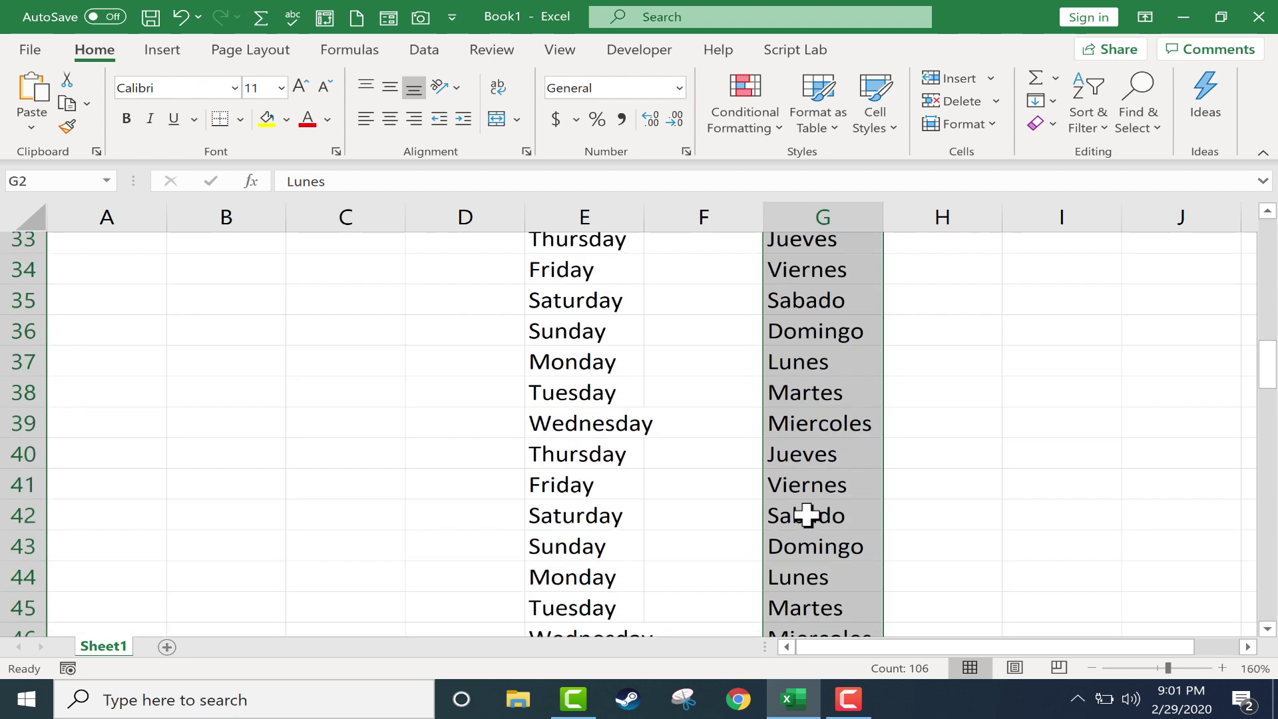
scroll(795, 463, up, 13)
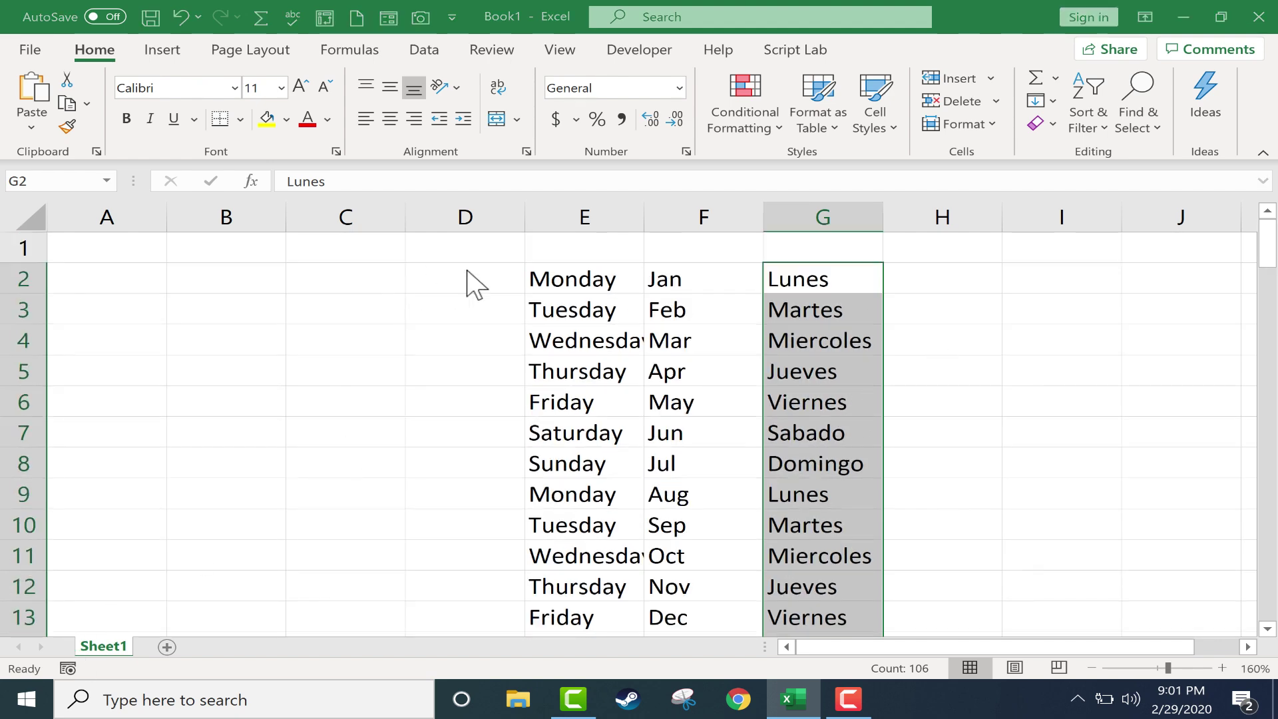
Reopen Excel Options on its Advanced page
key(alt+f)
key(t)
click(273, 241)
scroll(584, 322, down, 20)
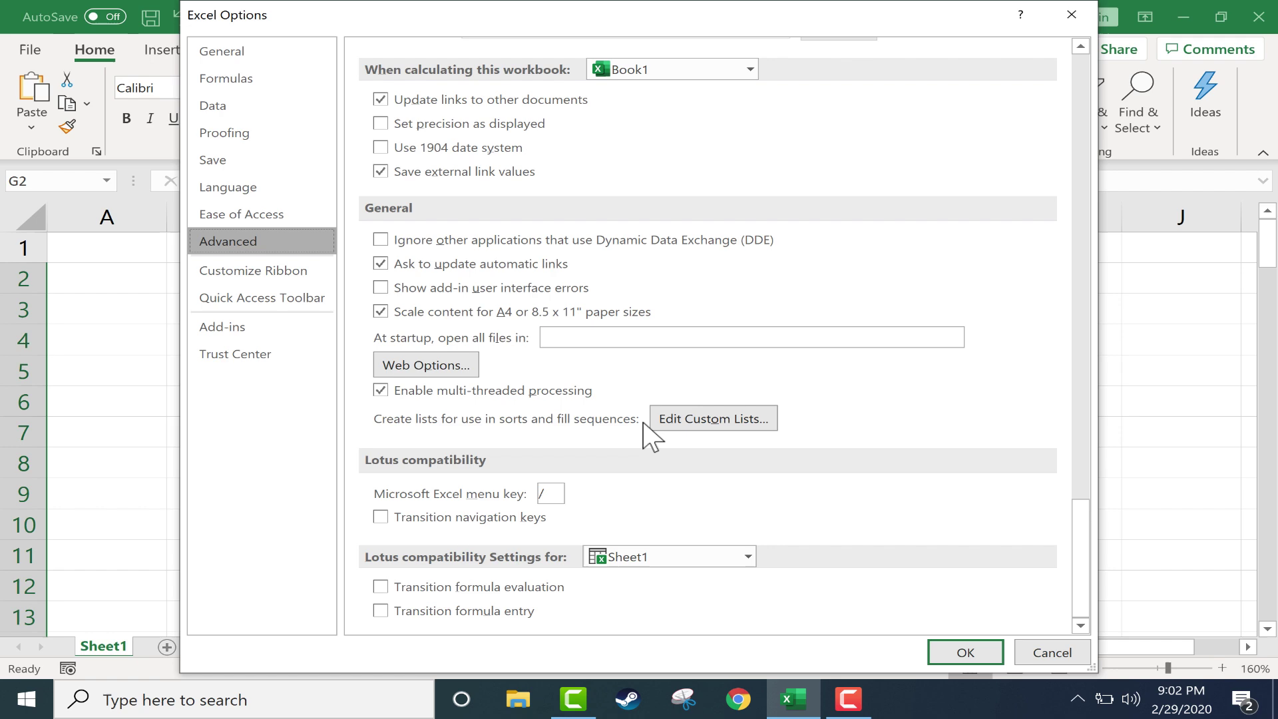
In Custom Lists, delete the Lunes, Martes… list and confirm the deletion
click(707, 419)
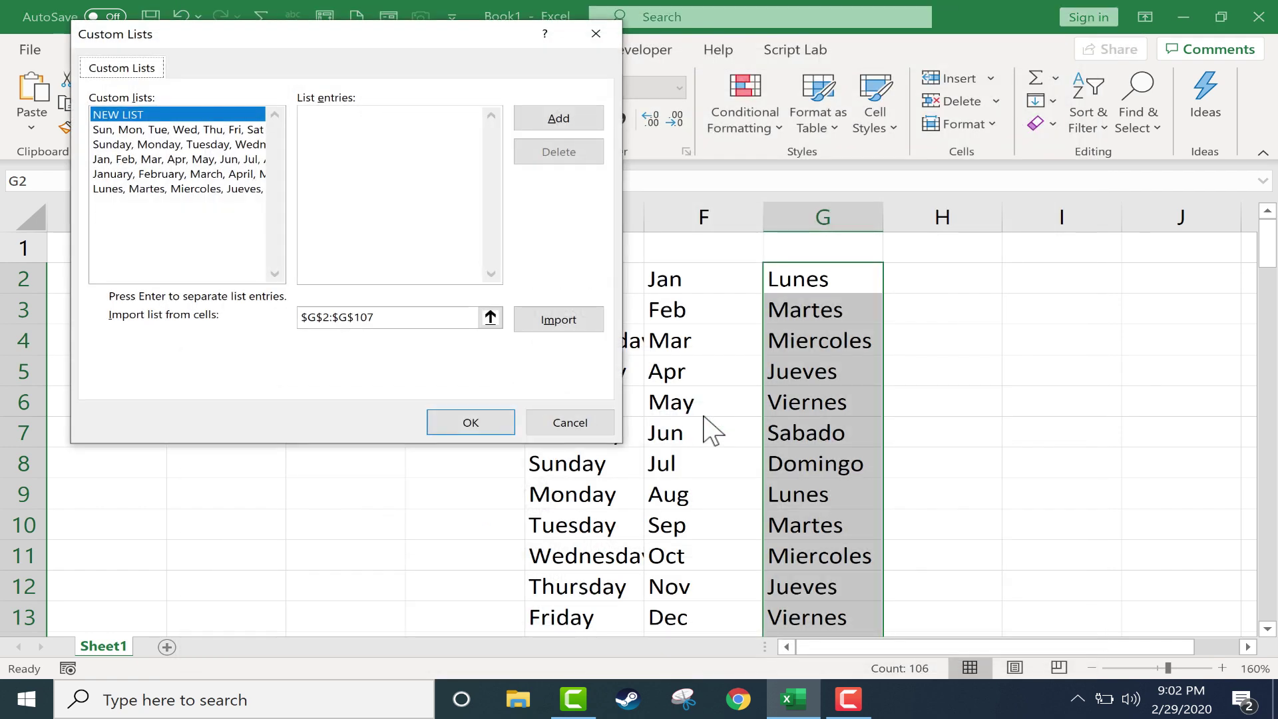
click(165, 192)
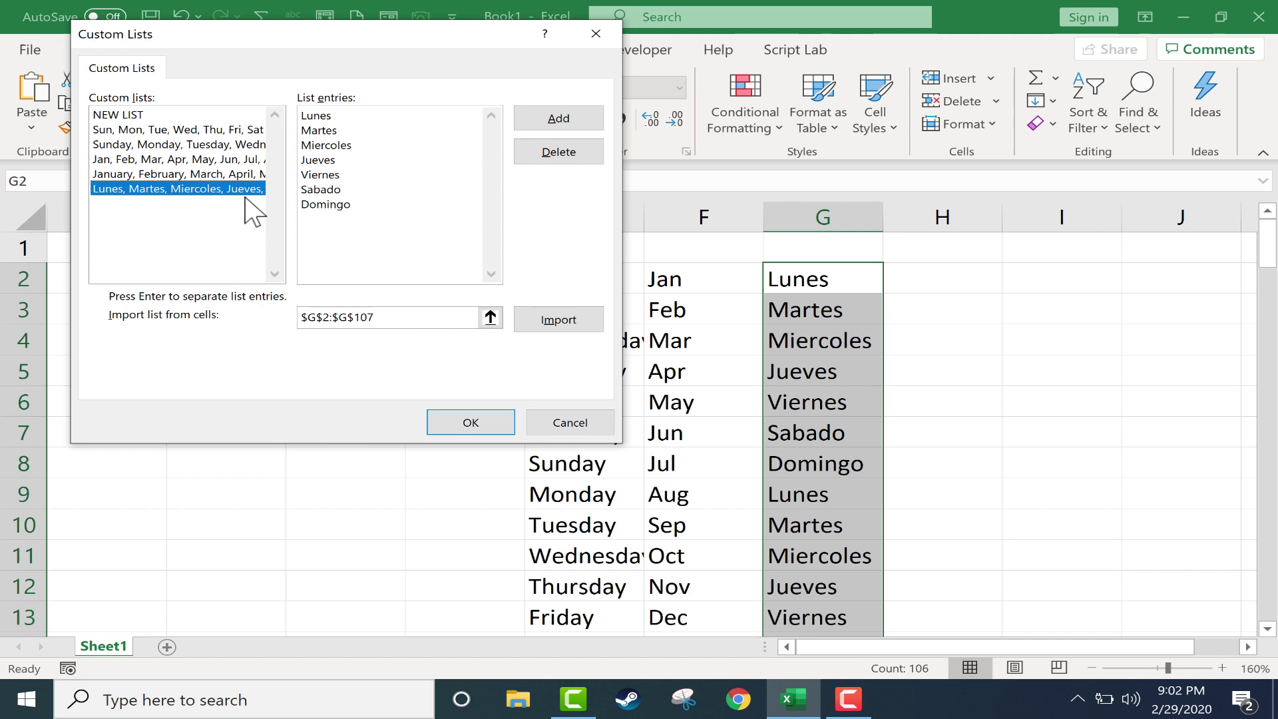
click(589, 159)
click(606, 403)
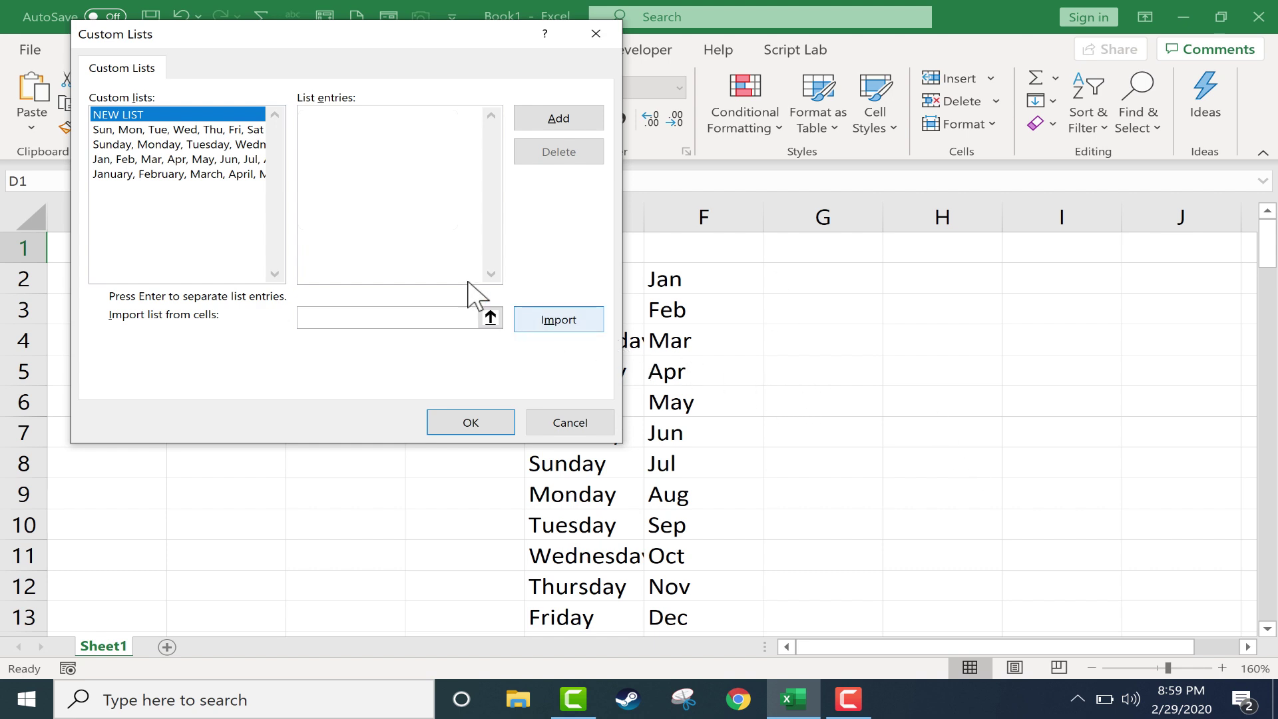
Import the column F month names as a custom list, then delete that imported list
click(484, 317)
click(490, 317)
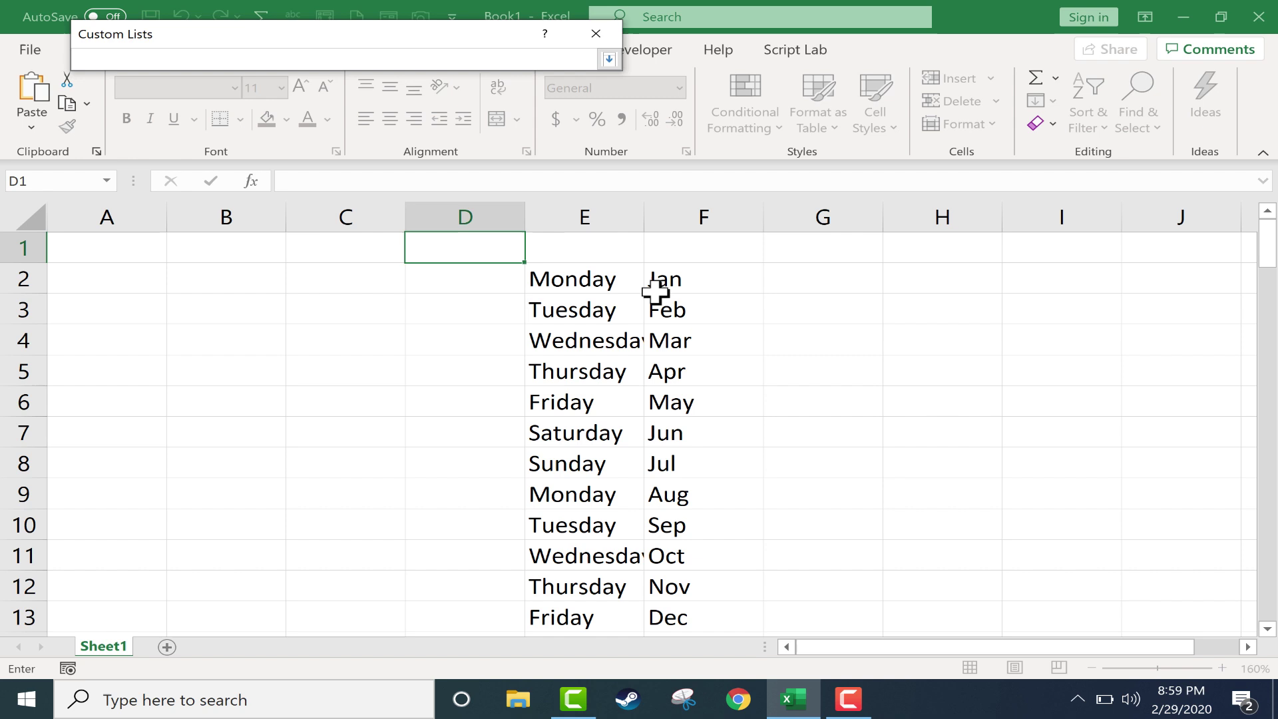
drag(658, 284, 693, 555)
click(609, 58)
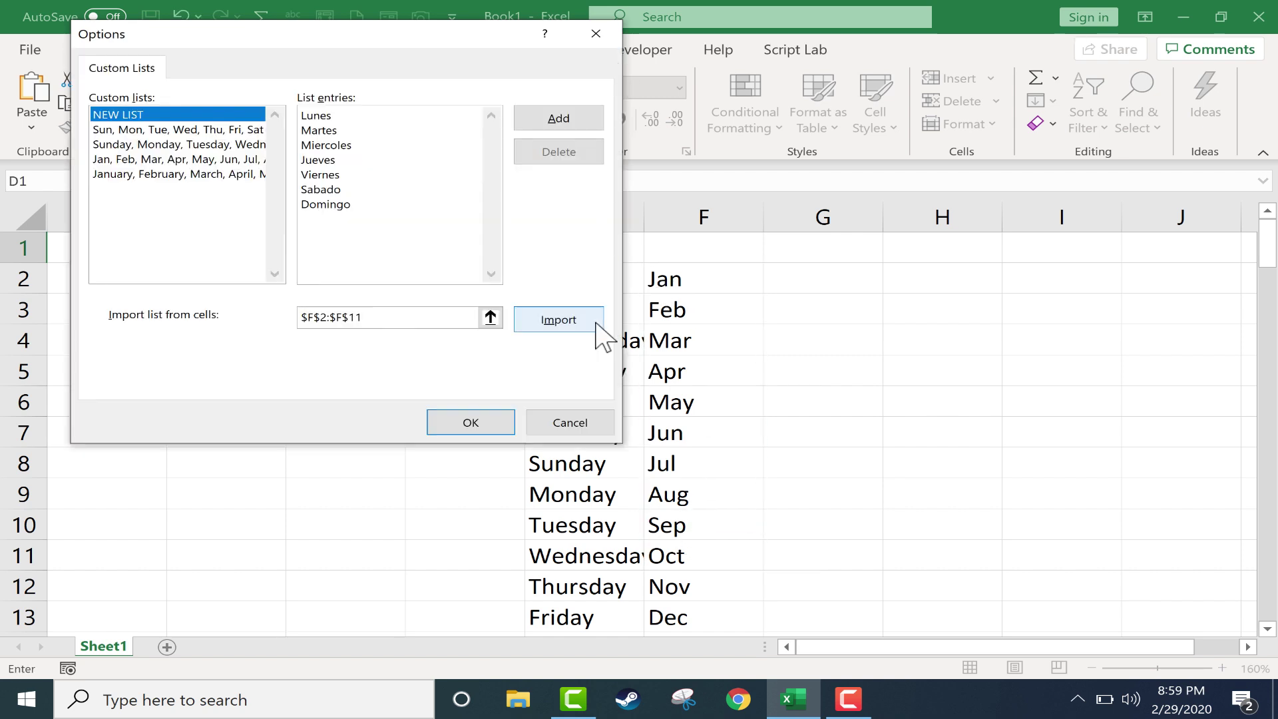
click(574, 321)
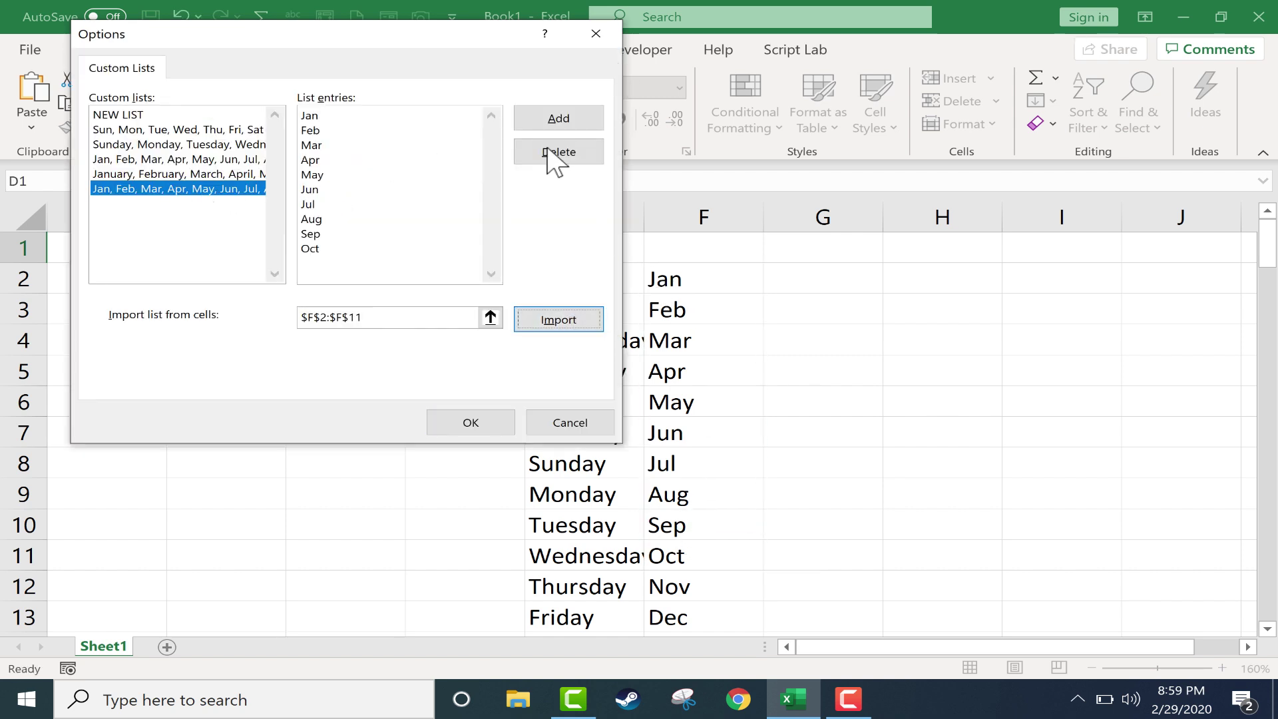
click(586, 160)
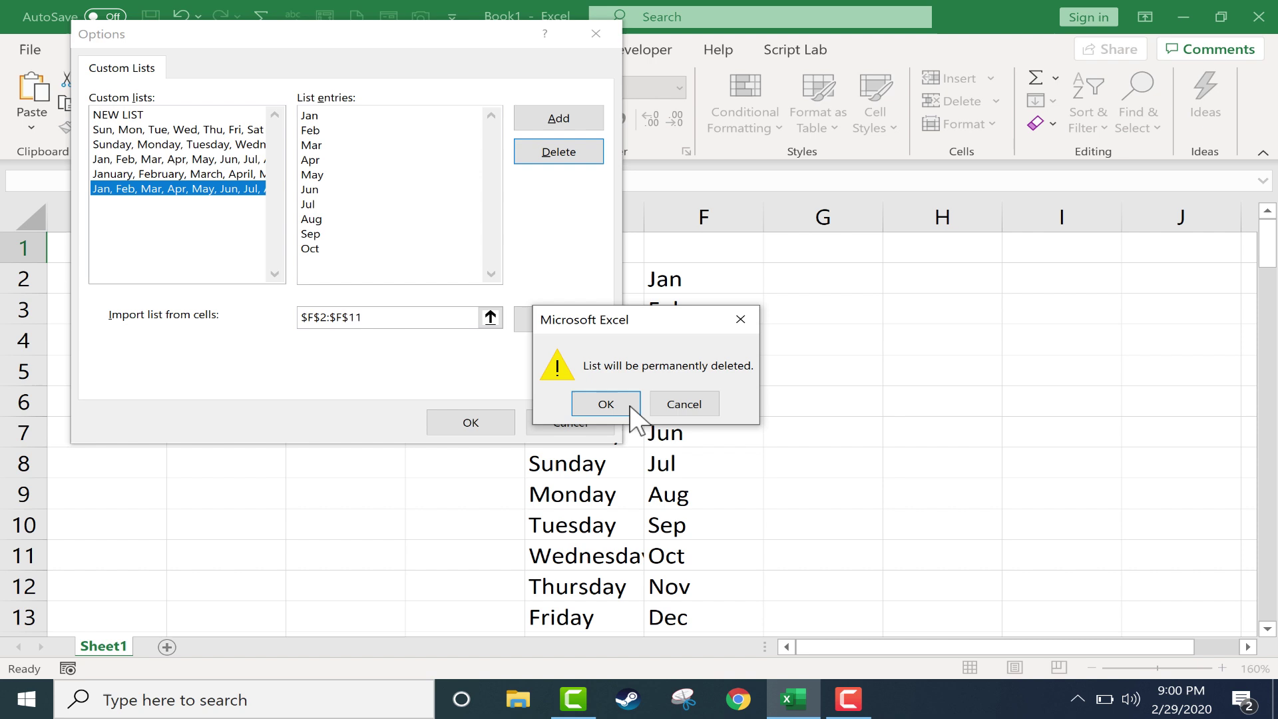
click(606, 404)
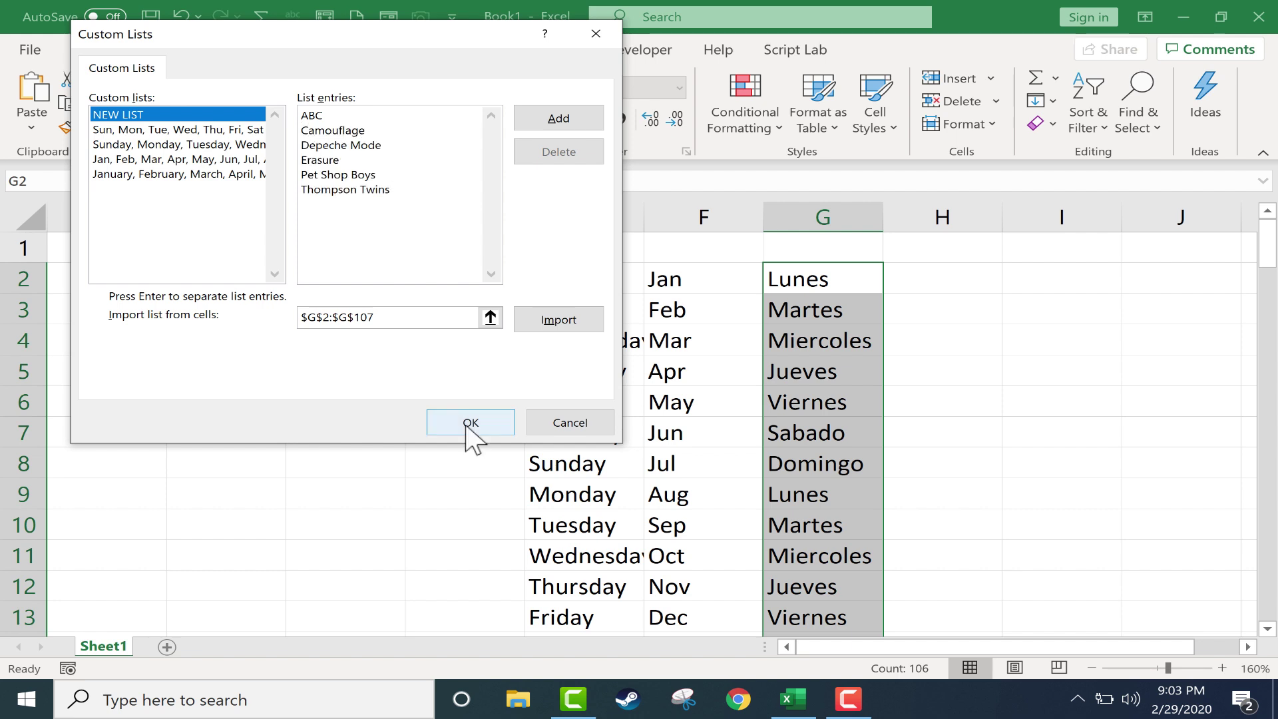
Save the abc-to-thompson twins list, then enter abc in I2 and autofill column I
click(469, 428)
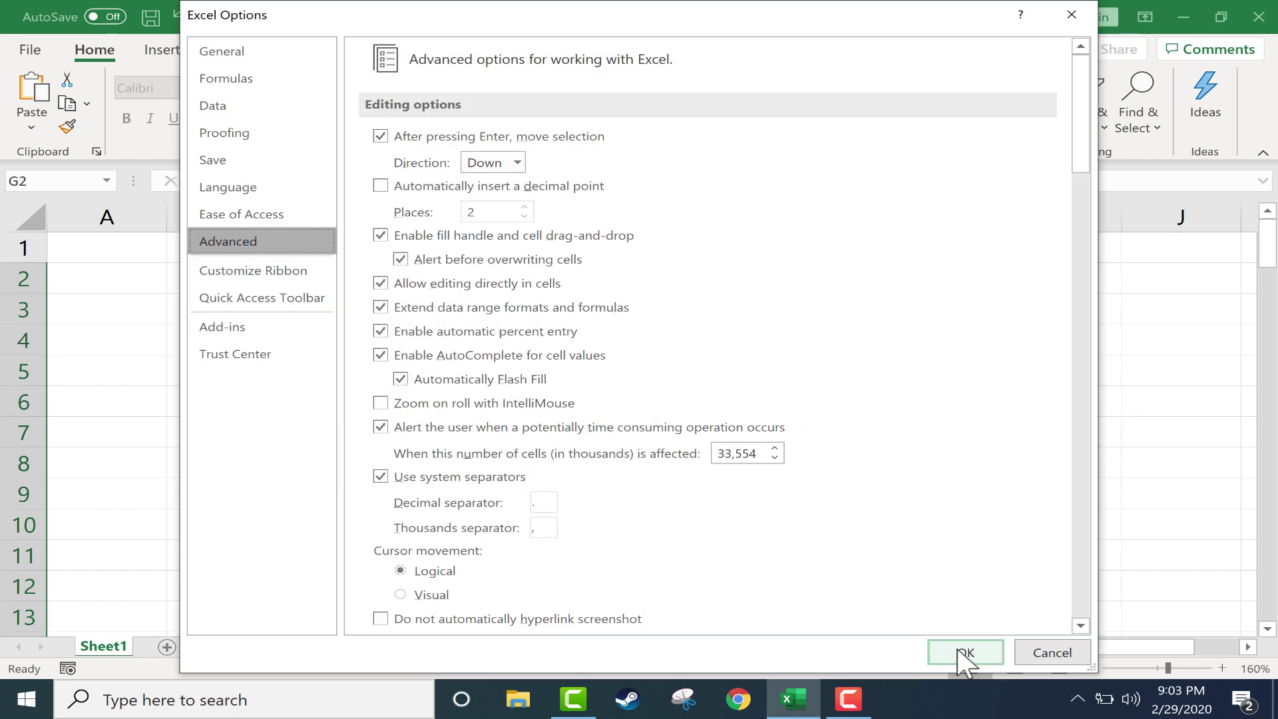
click(964, 654)
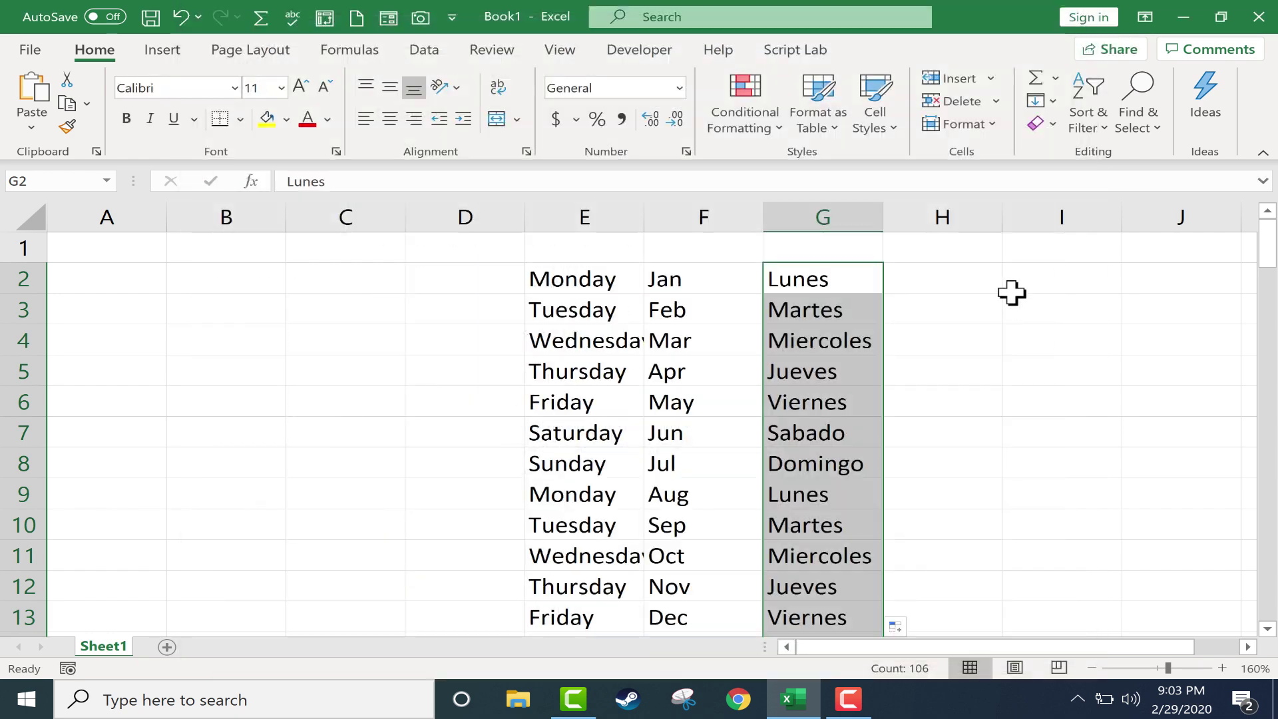
click(1036, 285)
text(abc)
key(Return)
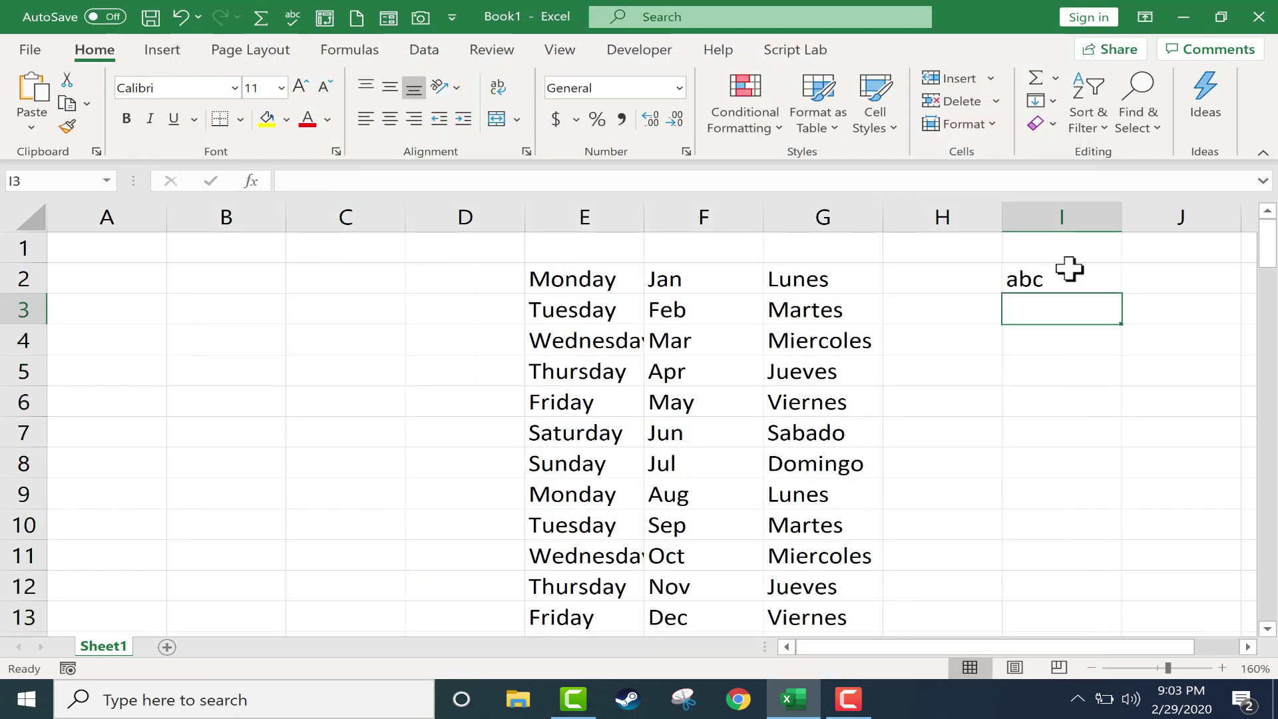
click(1070, 266)
double_click(1121, 297)
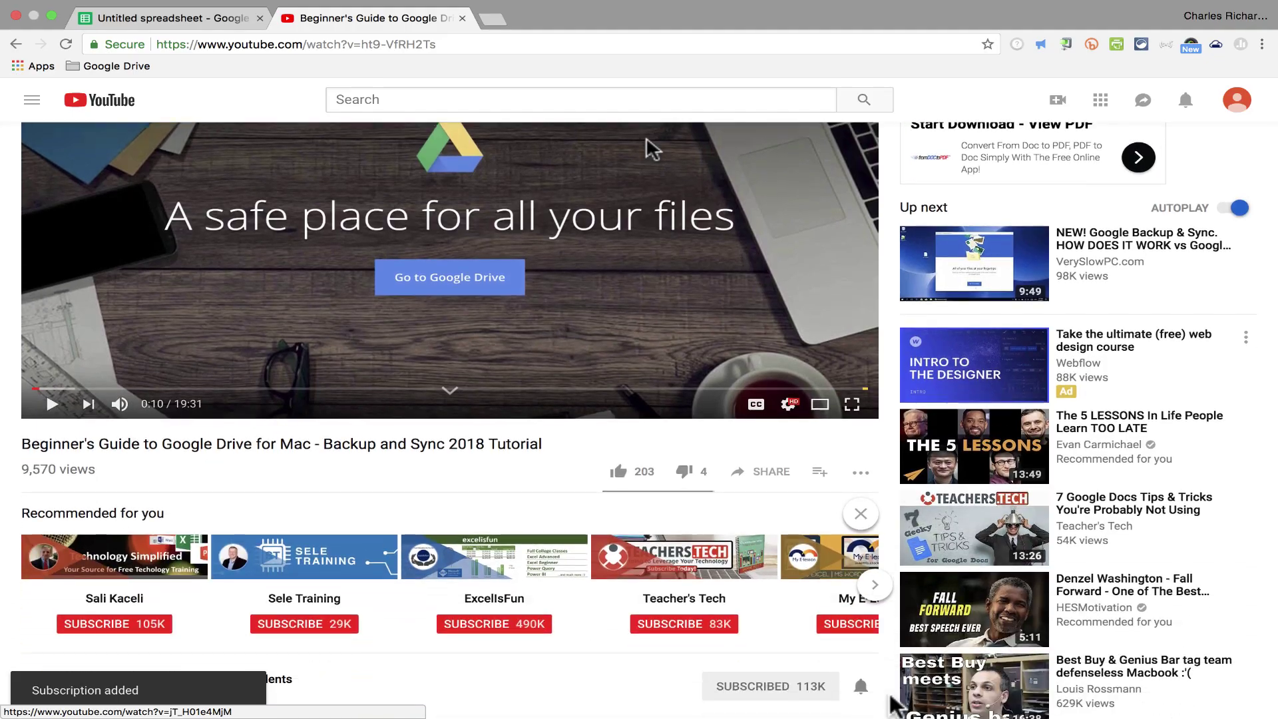
Scroll the Google Drive for Mac tutorial page down to the channel's Subscribe button
scroll(837, 593, down, 2)
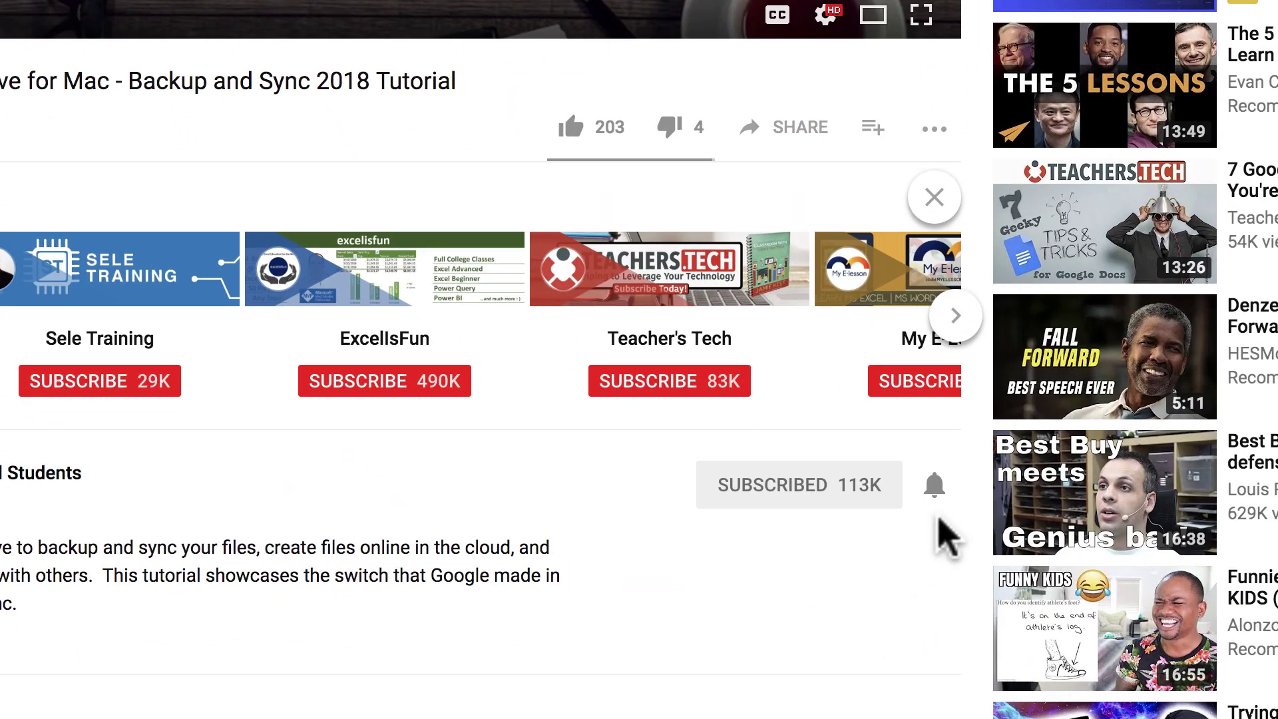